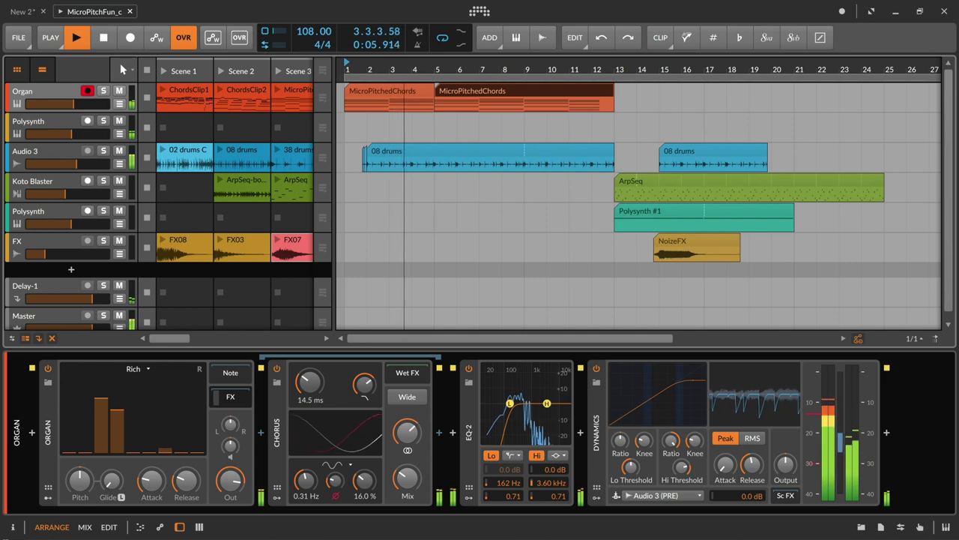
Show the note editing layout and make the glide from the peak note to the right-hand note concave.
{"action": "left_click", "coordinate": [111, 527]}
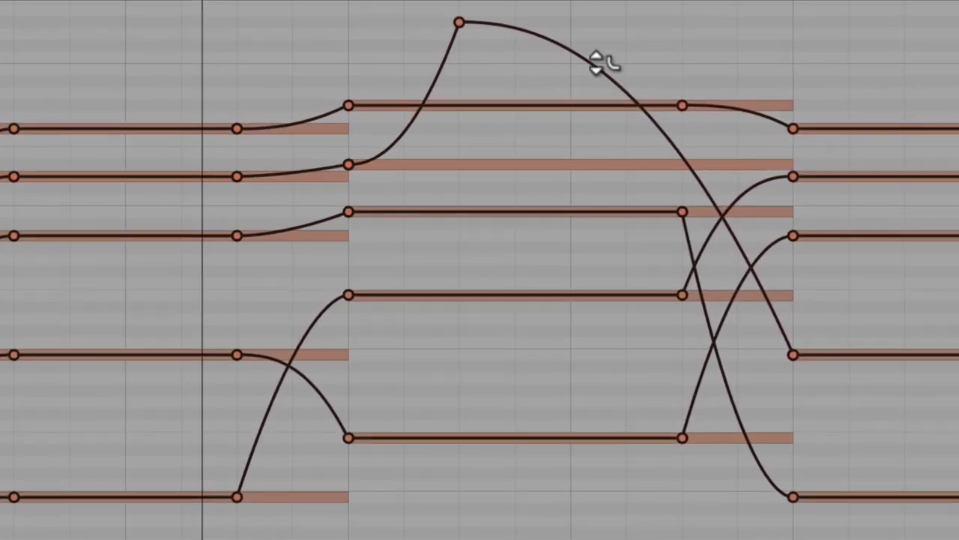
{"action": "left_click_drag", "start_coordinate": [600, 64], "coordinate": [545, 254]}
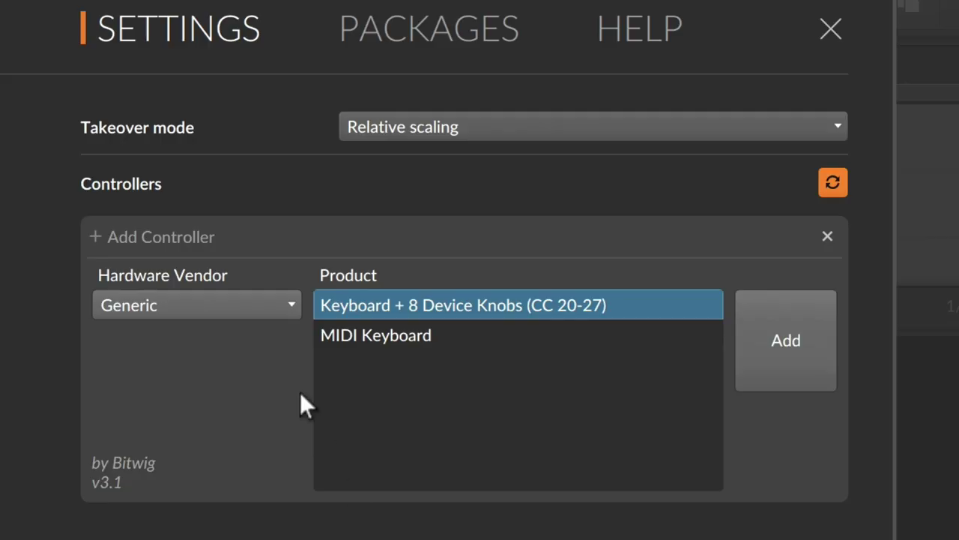
Choose Roli as the hardware vendor and Seaboard RISE as the controller product.
{"action": "left_click", "coordinate": [262, 309]}
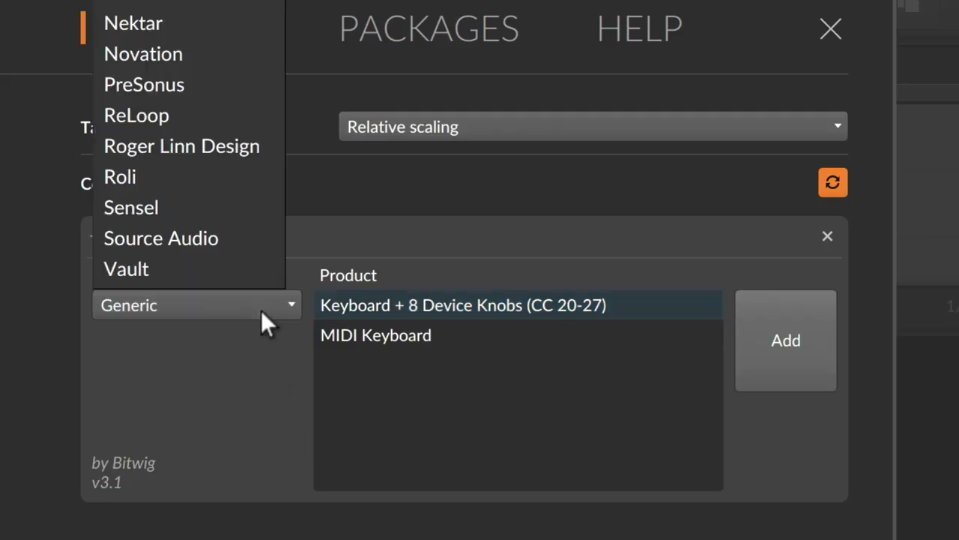
{"action": "left_click", "coordinate": [234, 177]}
{"action": "left_click", "coordinate": [356, 344]}
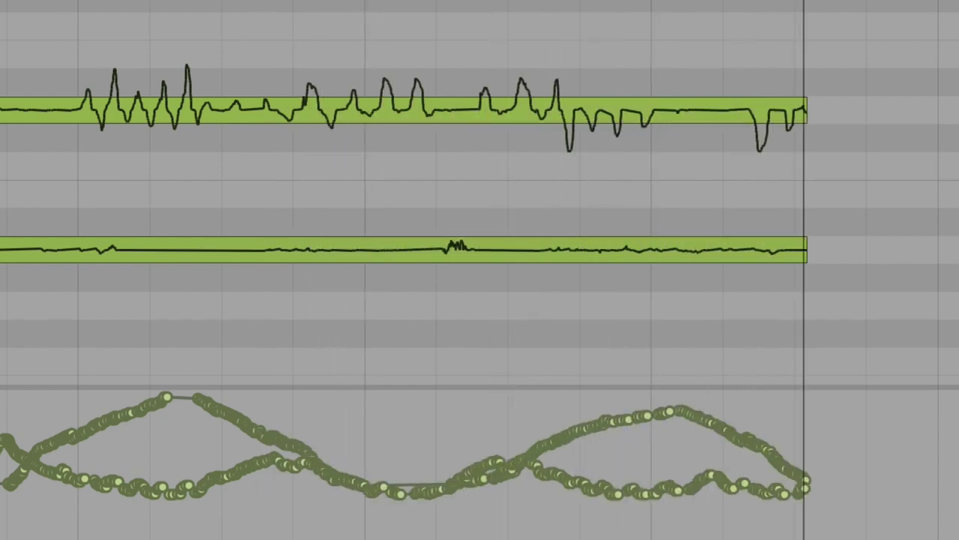
Stop the expression recording with the space bar.
{"action": "key", "text": "space"}
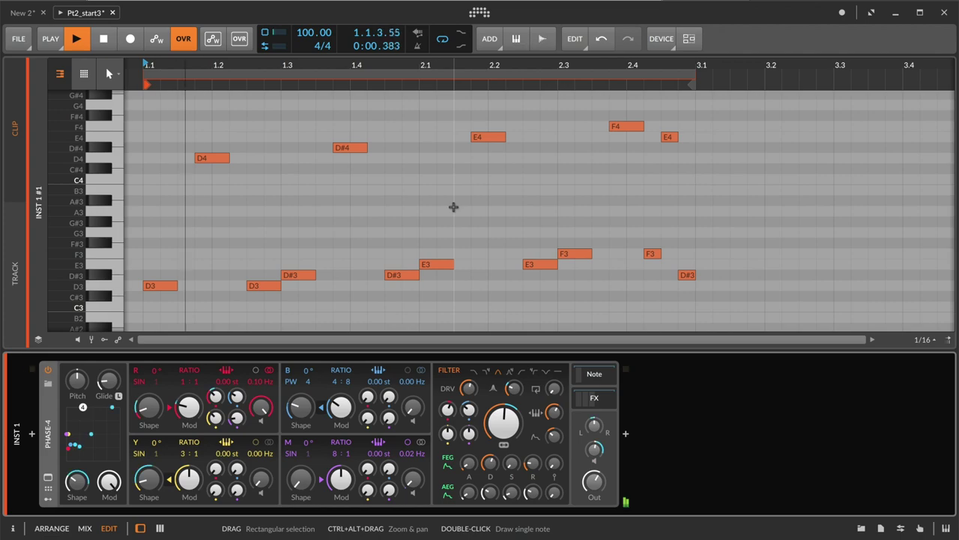
Insert the Micro-pitch Note FX device before Phase-4 on INST 1.
{"action": "left_click", "coordinate": [32, 433]}
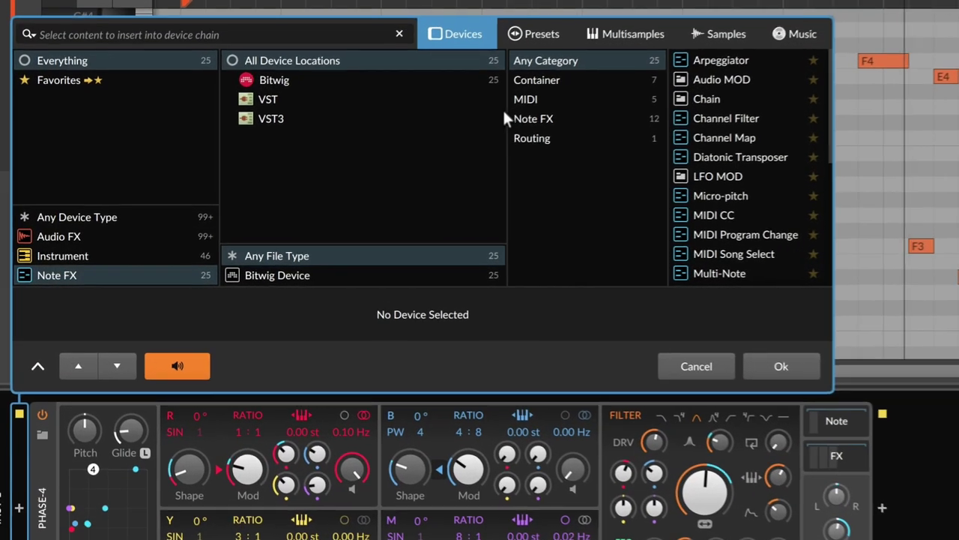
{"action": "left_click", "coordinate": [548, 120]}
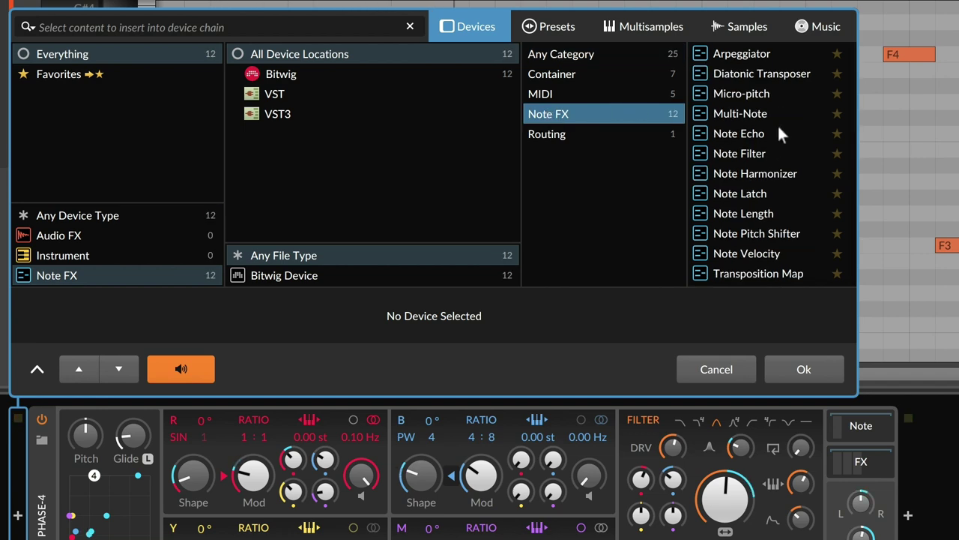
{"action": "left_click", "coordinate": [778, 96]}
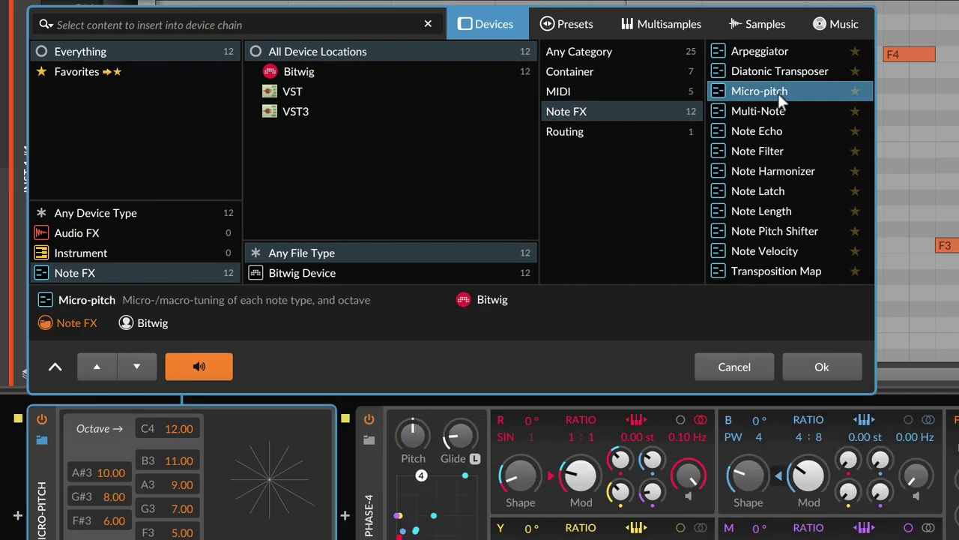
{"action": "left_click", "coordinate": [815, 366]}
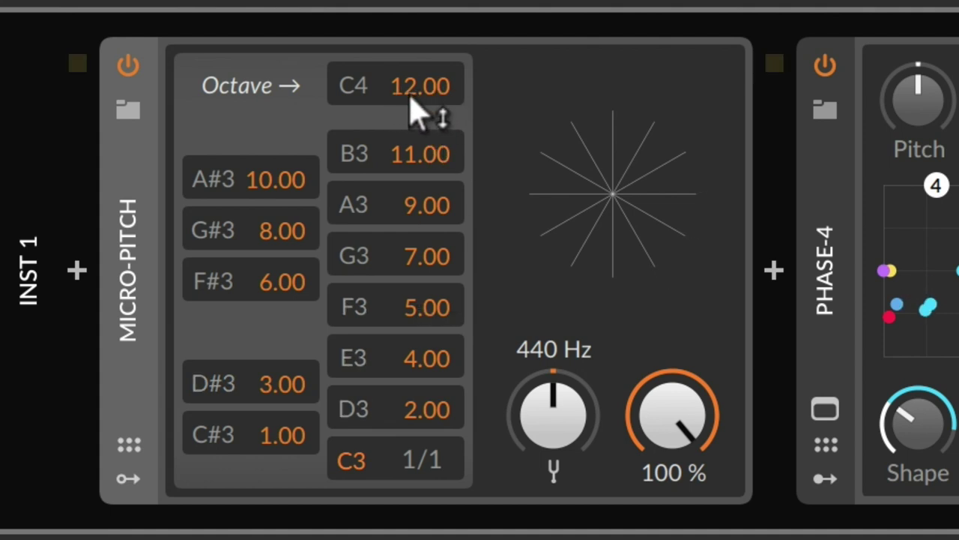
Set Micro-pitch's D3, D#3 and E3 tuning to 2.78, 3.50 and 3.04 semitones.
{"action": "mouse_move", "coordinate": [450, 422]}
{"action": "left_mouse_down"}
{"action": "mouse_move", "coordinate": [450, 391]}
{"action": "mouse_move", "coordinate": [449, 407]}
{"action": "left_mouse_up"}
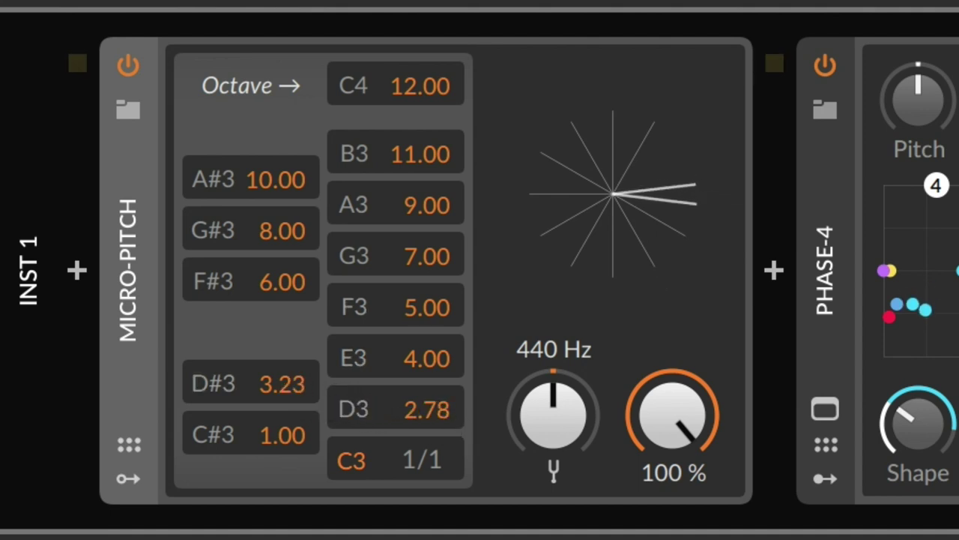
{"action": "left_click_drag", "start_coordinate": [285, 384], "coordinate": [285, 375]}
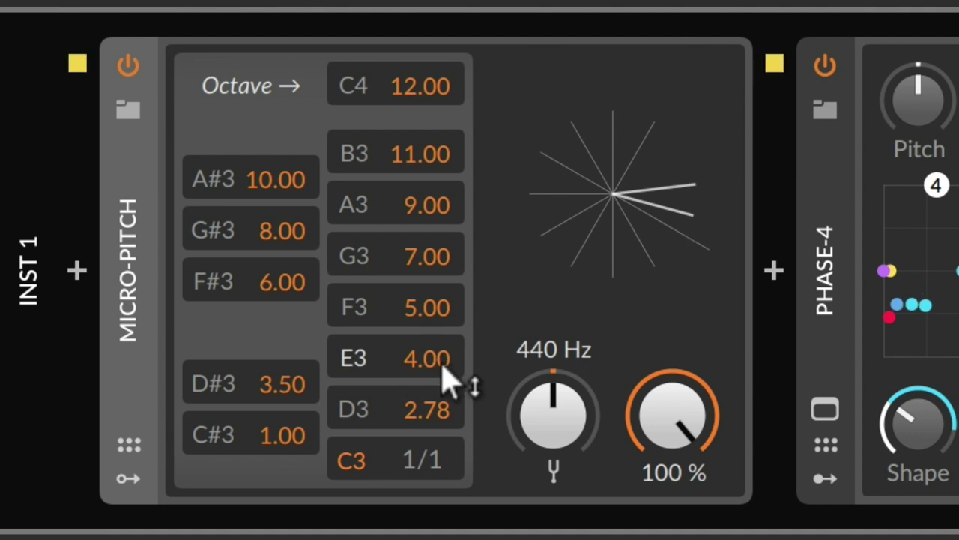
{"action": "mouse_move", "coordinate": [439, 358]}
{"action": "left_mouse_down"}
{"action": "mouse_move", "coordinate": [438, 386]}
{"action": "mouse_move", "coordinate": [442, 367]}
{"action": "left_mouse_up"}
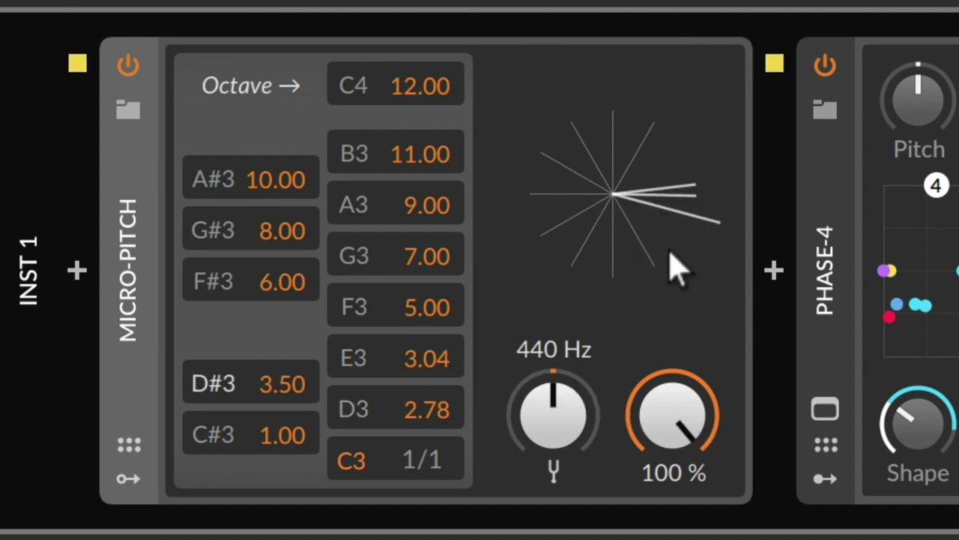
Audition Micro-pitch with its mix turned fully down and the reference pitch lowered below 440 Hz.
{"action": "left_click_drag", "start_coordinate": [676, 424], "coordinate": [677, 480]}
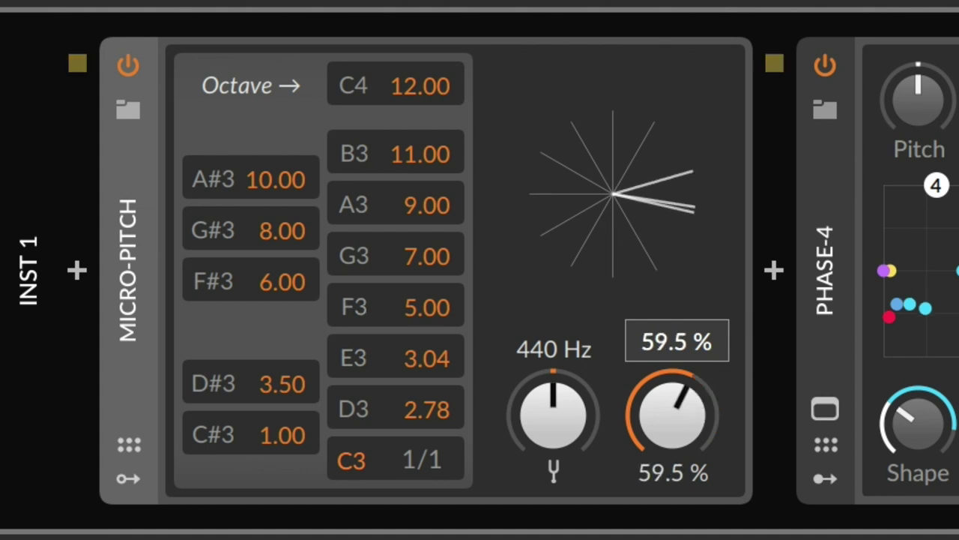
{"action": "mouse_move", "coordinate": [672, 416]}
{"action": "left_mouse_down"}
{"action": "mouse_move", "coordinate": [672, 480]}
{"action": "mouse_move", "coordinate": [672, 352]}
{"action": "mouse_move", "coordinate": [677, 431]}
{"action": "left_mouse_up"}
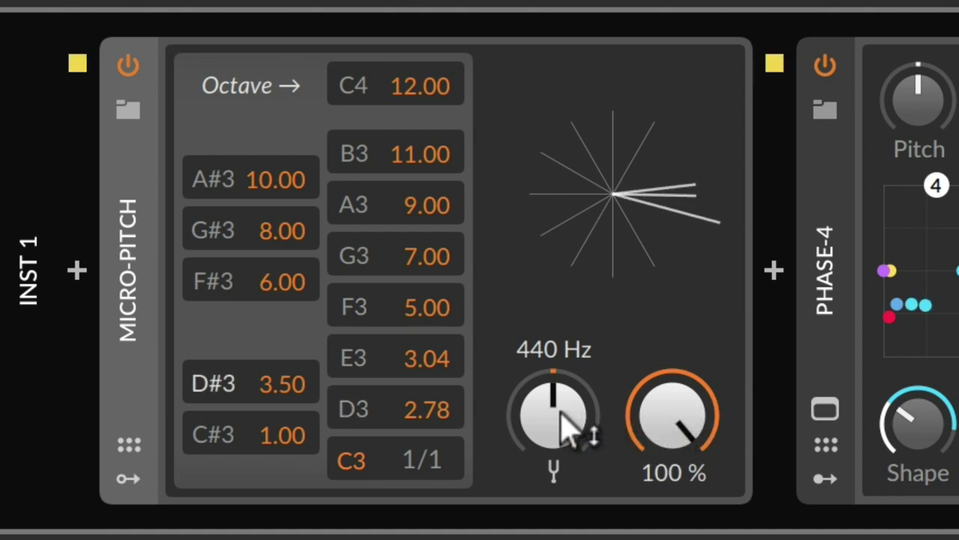
{"action": "mouse_move", "coordinate": [562, 416]}
{"action": "left_mouse_down"}
{"action": "mouse_move", "coordinate": [562, 450]}
{"action": "mouse_move", "coordinate": [563, 426]}
{"action": "left_mouse_up"}
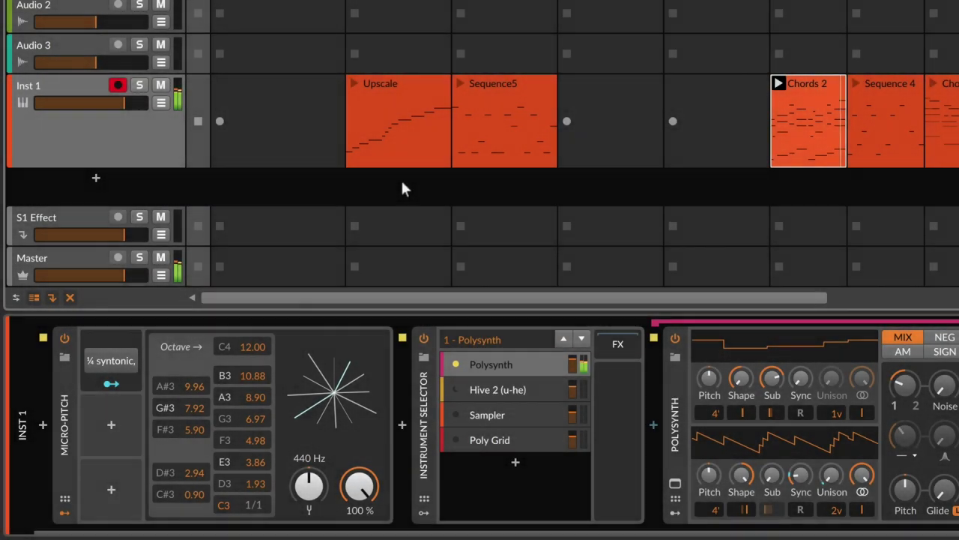
Preview the Broadwood's Best tuning from Micro-pitch's presets.
{"action": "left_click", "coordinate": [66, 357]}
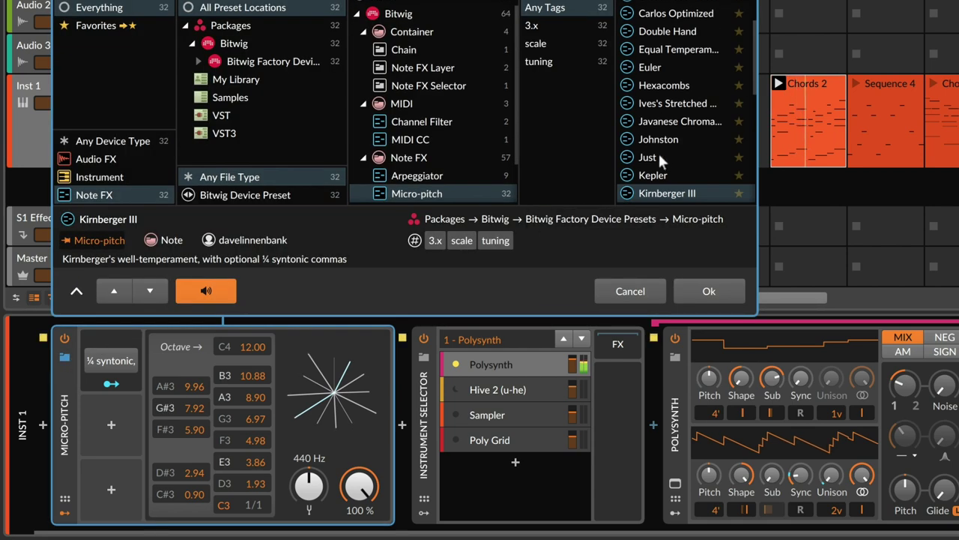
{"action": "scroll", "coordinate": [665, 103], "scroll_direction": "down", "scroll_amount": 3}
{"action": "scroll", "coordinate": [665, 103], "scroll_direction": "down", "scroll_amount": 3}
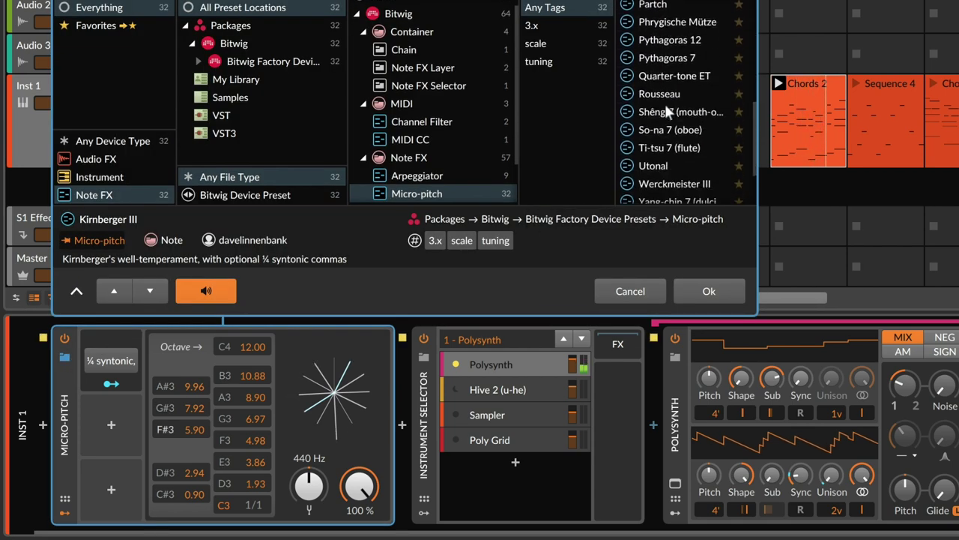
{"action": "scroll", "coordinate": [665, 104], "scroll_direction": "up", "scroll_amount": 5}
{"action": "scroll", "coordinate": [665, 103], "scroll_direction": "up", "scroll_amount": 1}
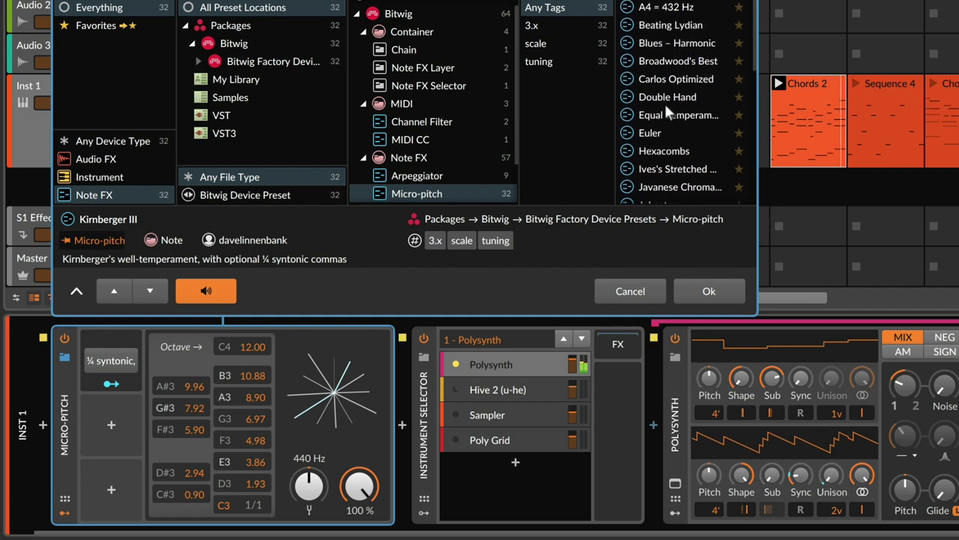
{"action": "left_click", "coordinate": [660, 63]}
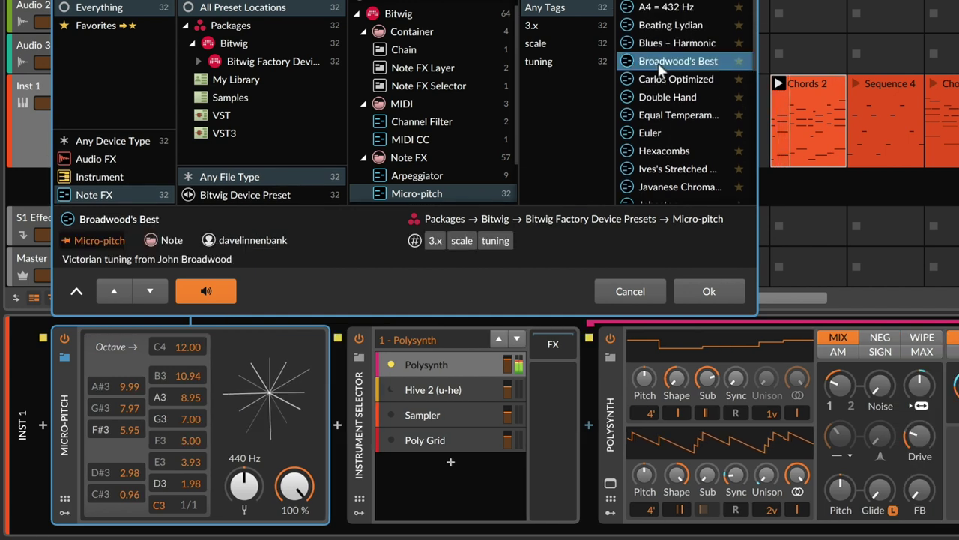
Preview Yün-lo 7 (gong-chime), launch Sequence 4, and switch the Instrument Selector to Hive 2.
{"action": "scroll", "coordinate": [659, 67], "scroll_direction": "down", "scroll_amount": 3}
{"action": "scroll", "coordinate": [658, 64], "scroll_direction": "down", "scroll_amount": 3}
{"action": "scroll", "coordinate": [657, 63], "scroll_direction": "down", "scroll_amount": 2}
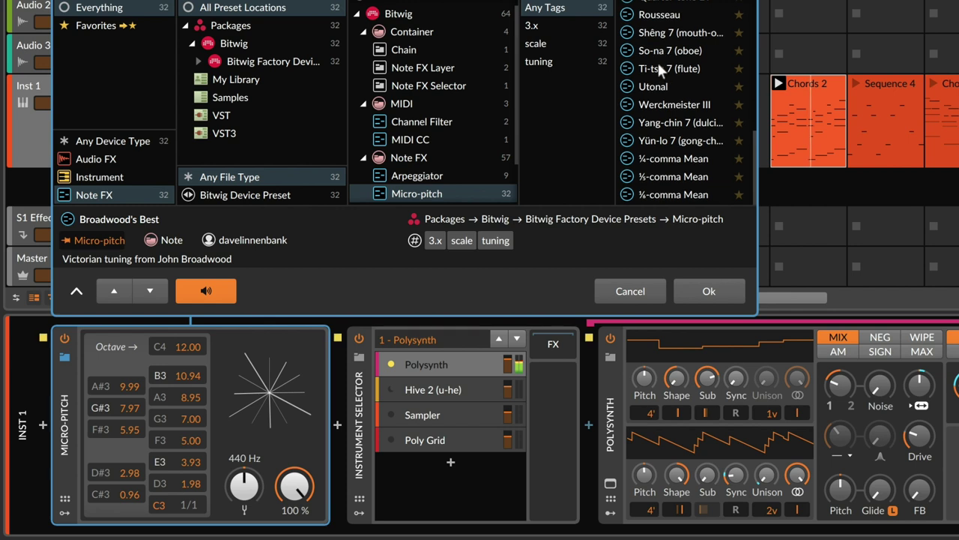
{"action": "left_click", "coordinate": [660, 138]}
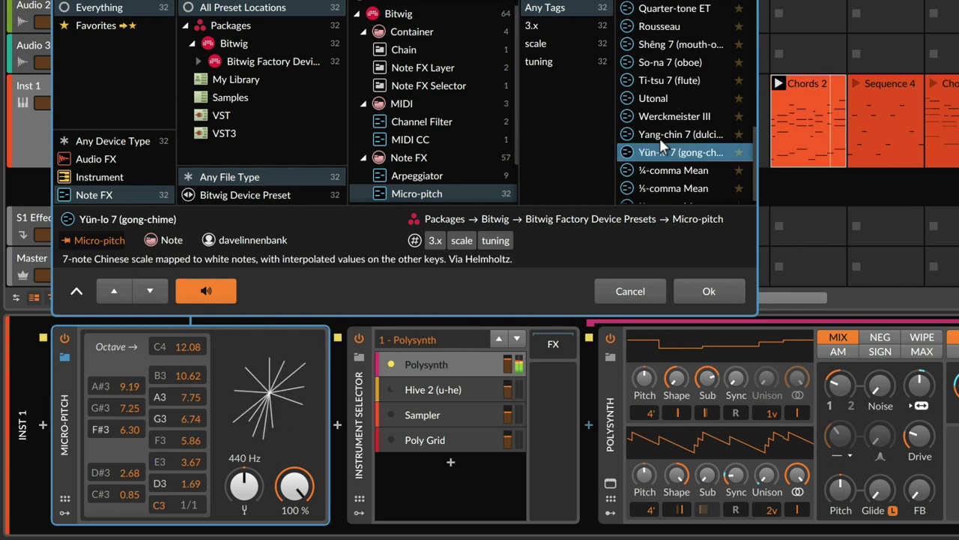
{"action": "left_click", "coordinate": [856, 84]}
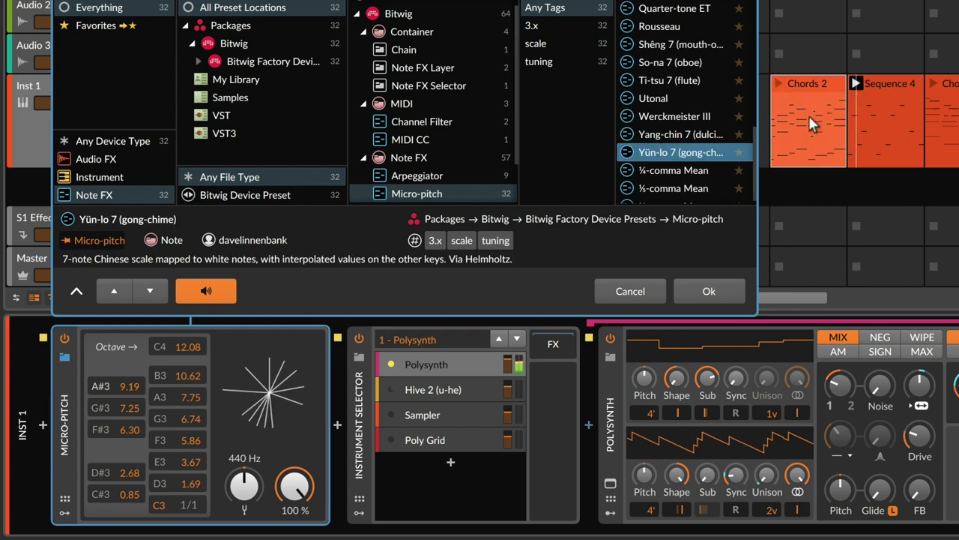
{"action": "left_click", "coordinate": [412, 389]}
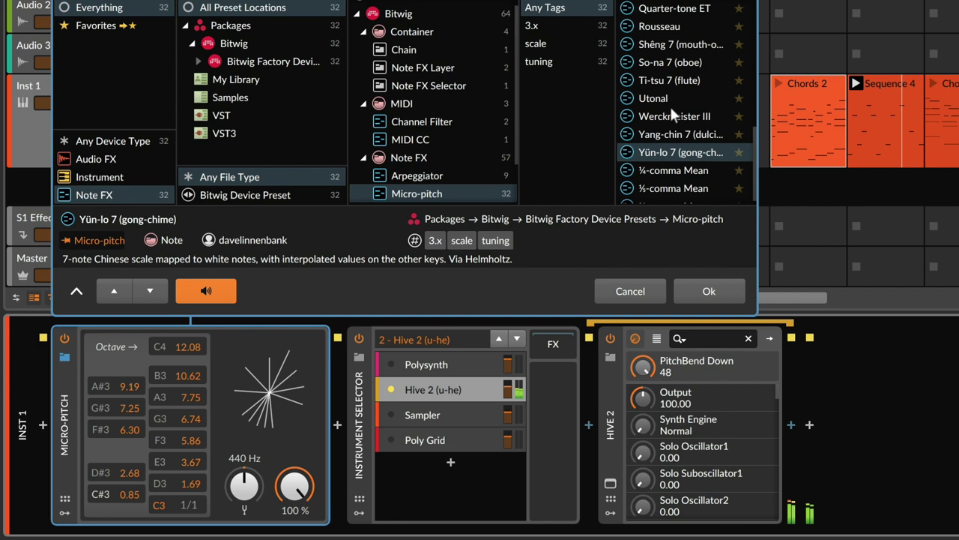
Audition Javanese Chromatic 7, then load the Carlos Optimized tuning preset on Micro-pitch.
{"action": "left_click", "coordinate": [669, 44]}
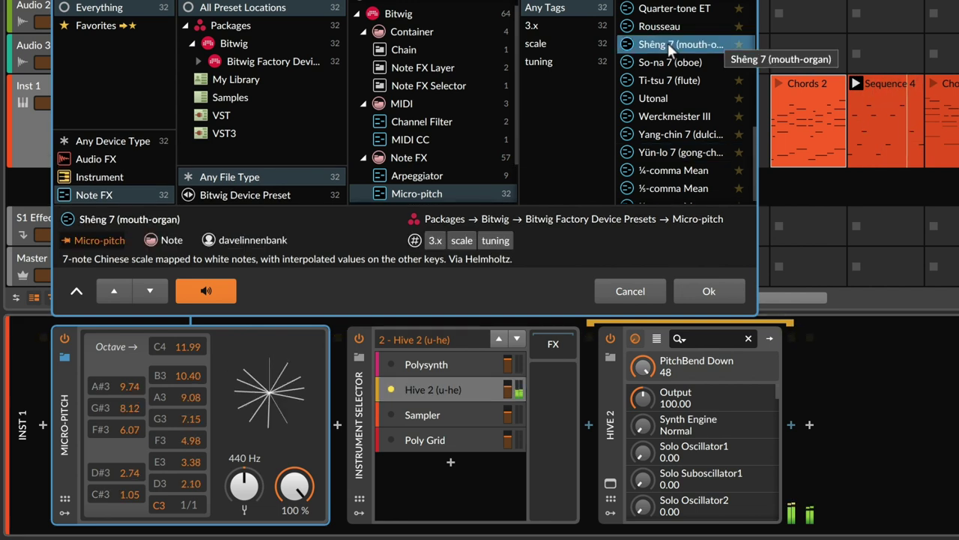
{"action": "scroll", "coordinate": [668, 43], "scroll_direction": "up", "scroll_amount": 2}
{"action": "scroll", "coordinate": [668, 43], "scroll_direction": "up", "scroll_amount": 4}
{"action": "scroll", "coordinate": [667, 42], "scroll_direction": "up", "scroll_amount": 5}
{"action": "scroll", "coordinate": [667, 43], "scroll_direction": "up", "scroll_amount": 1}
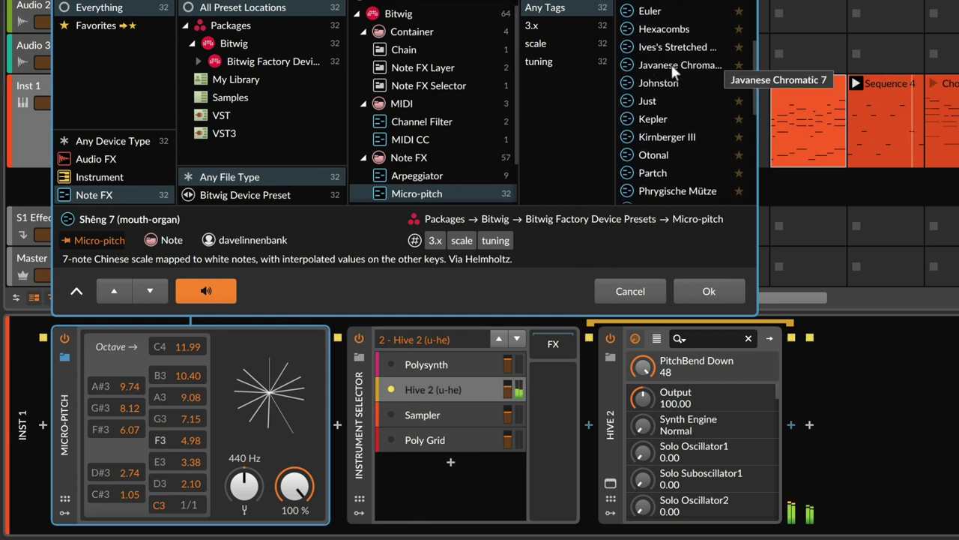
{"action": "left_click", "coordinate": [674, 67]}
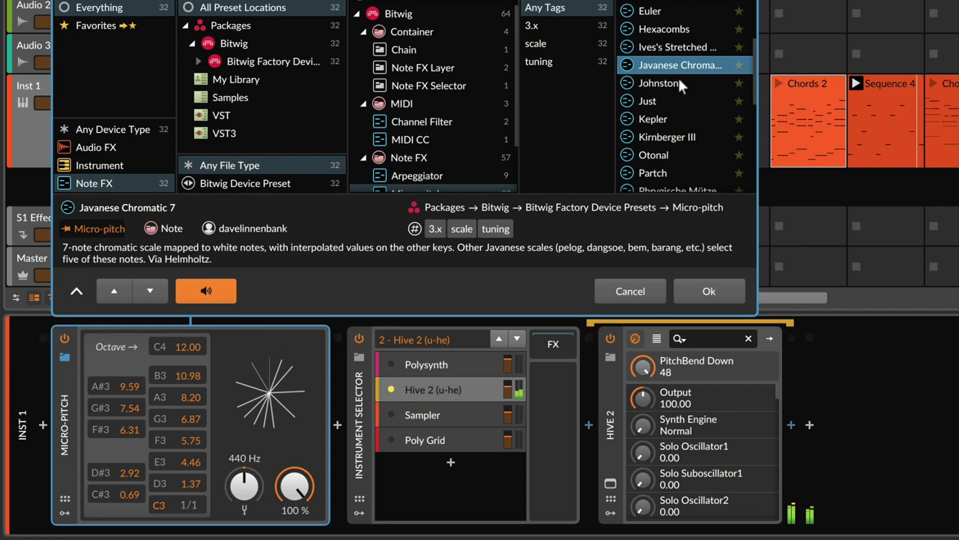
{"action": "scroll", "coordinate": [679, 80], "scroll_direction": "up", "scroll_amount": 3}
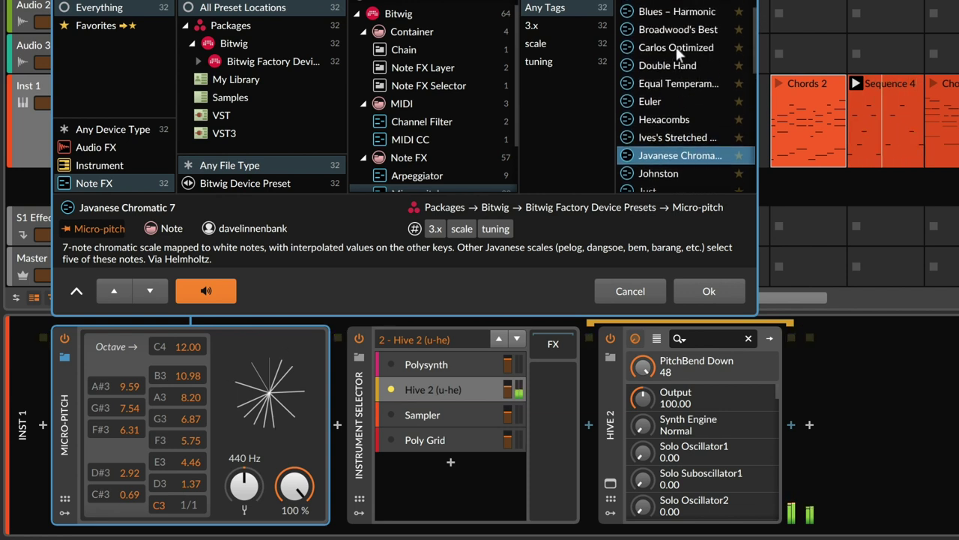
{"action": "left_click", "coordinate": [677, 47]}
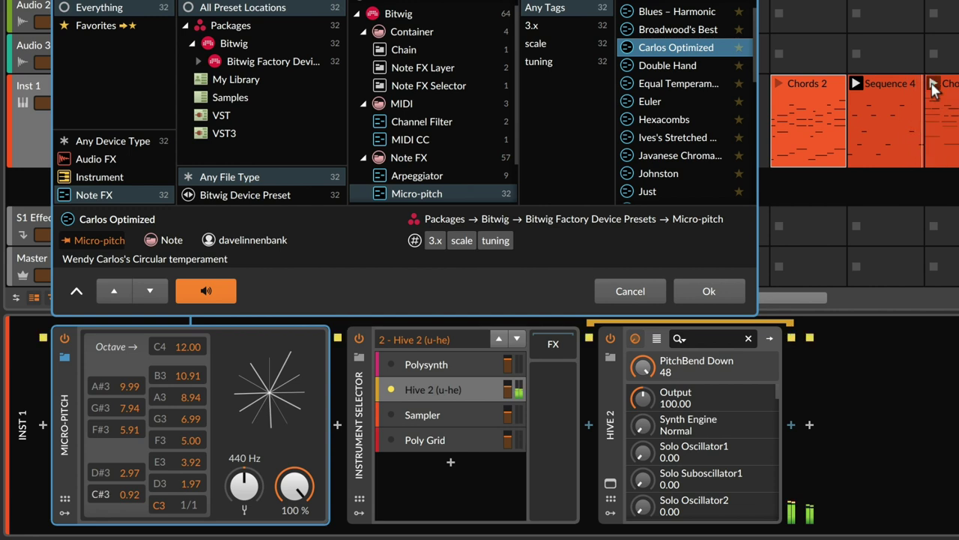
Make Sampler the active instrument and preview the Ives's Stretched Major tuning.
{"action": "left_click", "coordinate": [411, 416]}
{"action": "left_click", "coordinate": [392, 414]}
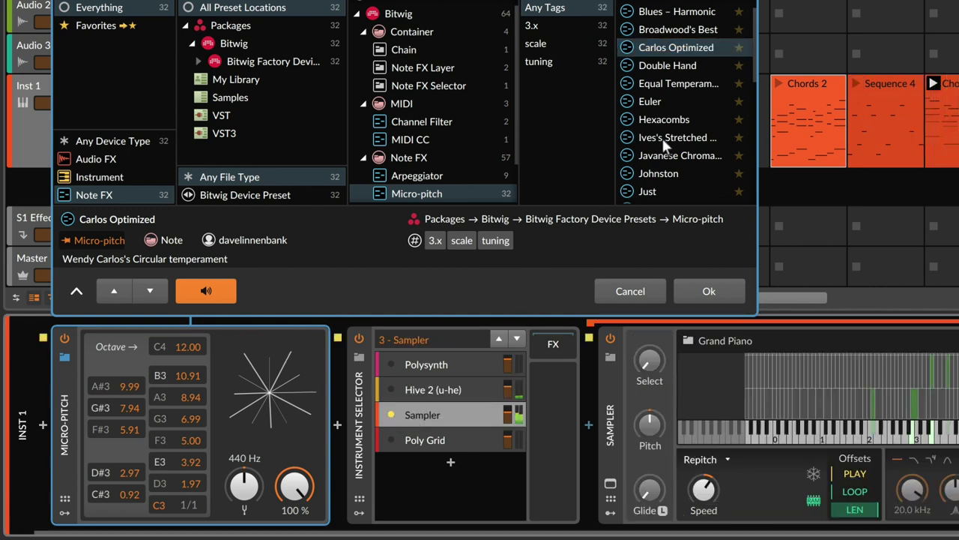
{"action": "scroll", "coordinate": [679, 91], "scroll_direction": "down", "scroll_amount": 1}
{"action": "scroll", "coordinate": [679, 91], "scroll_direction": "down", "scroll_amount": 2}
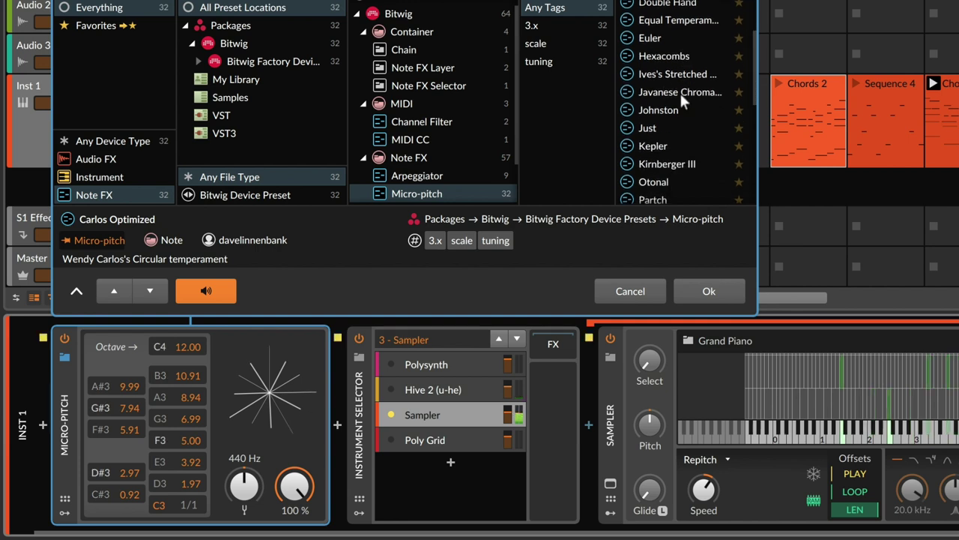
{"action": "left_click", "coordinate": [674, 75]}
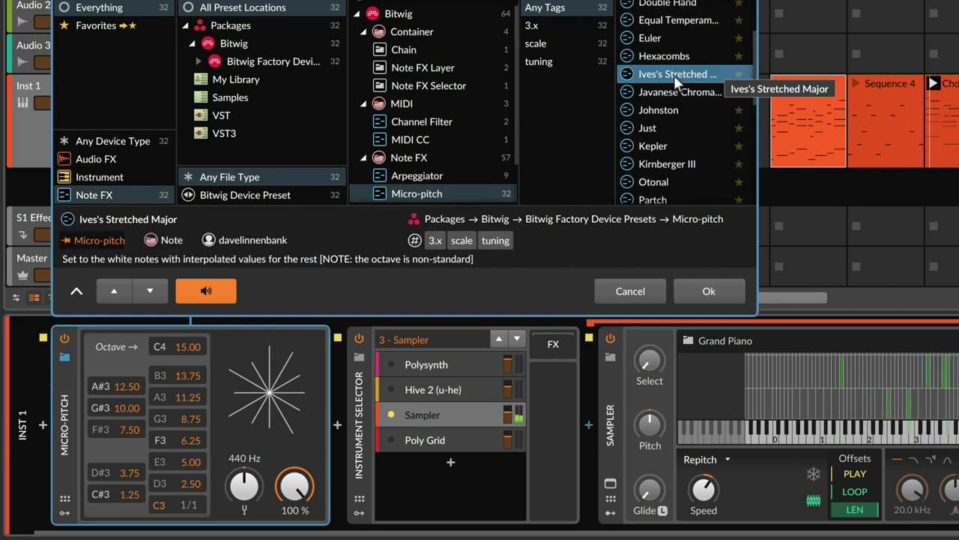
Preview Partch, confirm the Phrygische Mütze tuning, and make Poly Grid the active instrument.
{"action": "scroll", "coordinate": [674, 75], "scroll_direction": "down", "scroll_amount": 1}
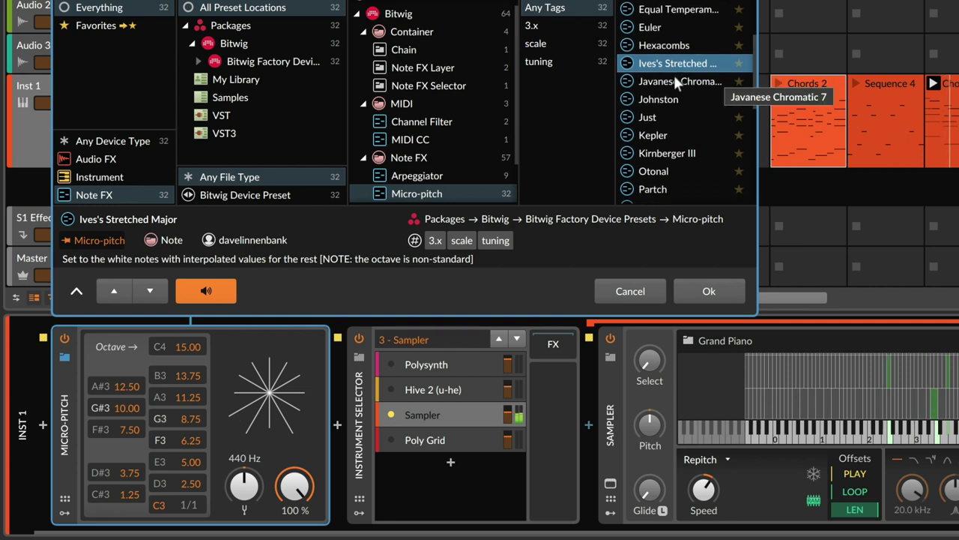
{"action": "scroll", "coordinate": [674, 75], "scroll_direction": "down", "scroll_amount": 1}
{"action": "scroll", "coordinate": [674, 75], "scroll_direction": "down", "scroll_amount": 3}
{"action": "scroll", "coordinate": [674, 75], "scroll_direction": "down", "scroll_amount": 1}
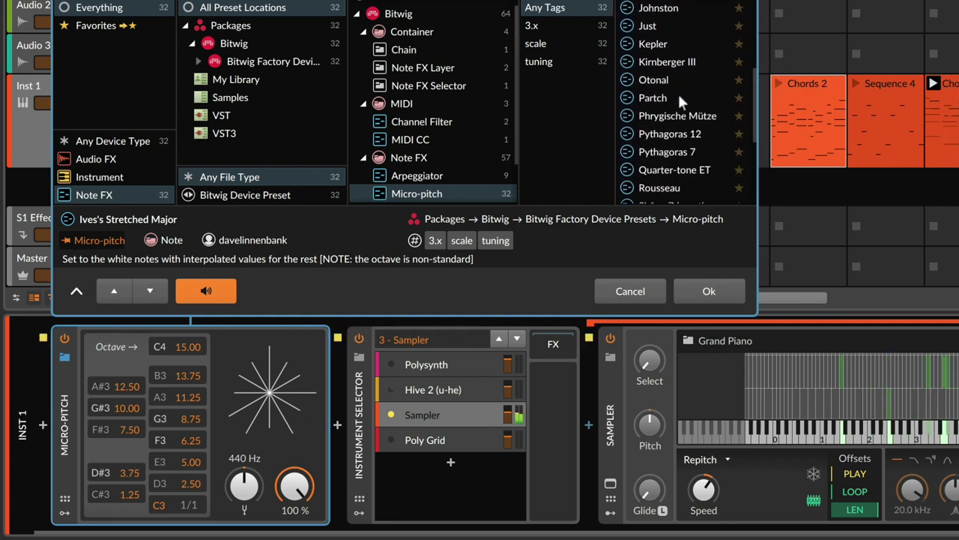
{"action": "left_click", "coordinate": [678, 96]}
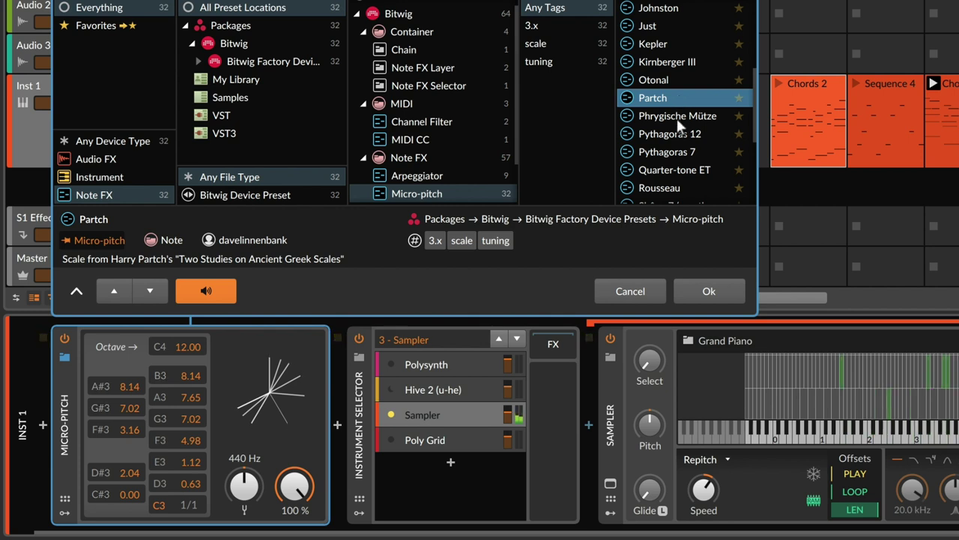
{"action": "left_click", "coordinate": [677, 118]}
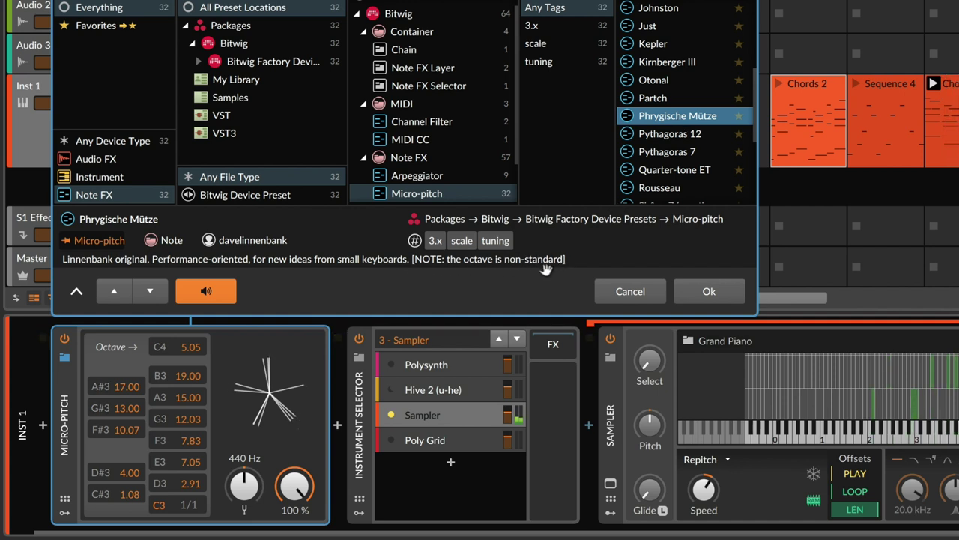
{"action": "left_click", "coordinate": [705, 293]}
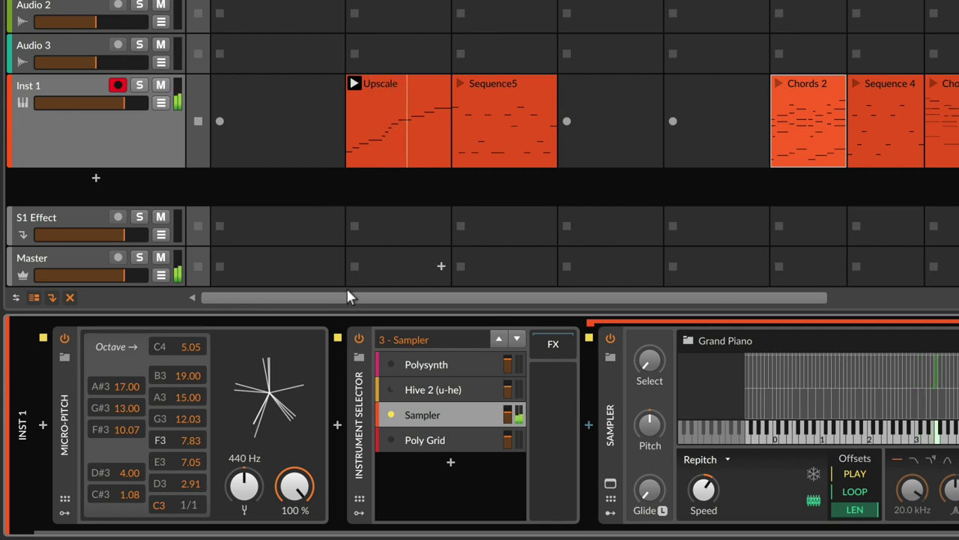
{"action": "left_click", "coordinate": [407, 442]}
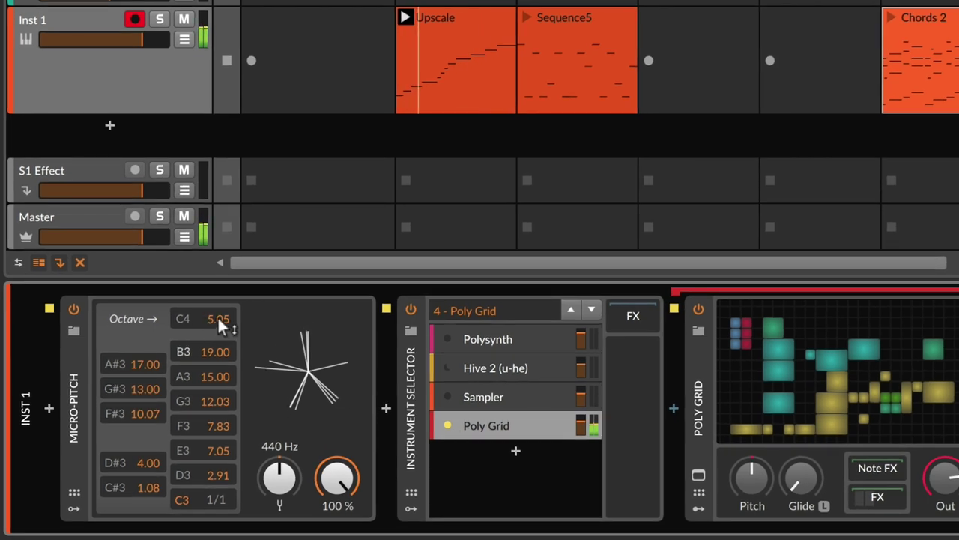
Nudge the C4 tuning, show the note keyboard, and compare Micro-pitch bypassed versus active.
{"action": "mouse_move", "coordinate": [210, 320]}
{"action": "left_mouse_down"}
{"action": "mouse_move", "coordinate": [210, 297]}
{"action": "mouse_move", "coordinate": [210, 334]}
{"action": "left_mouse_up"}
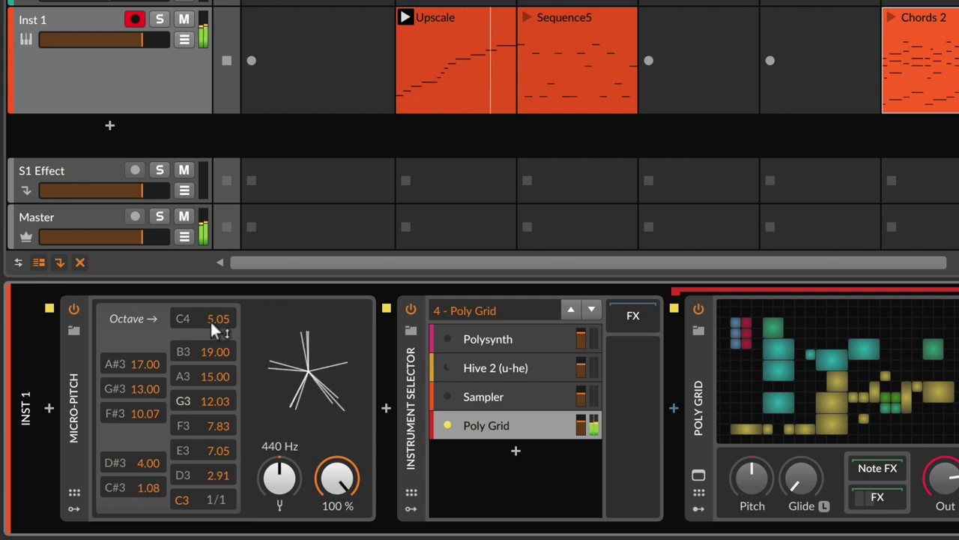
{"action": "key", "text": "Caps_Lock"}
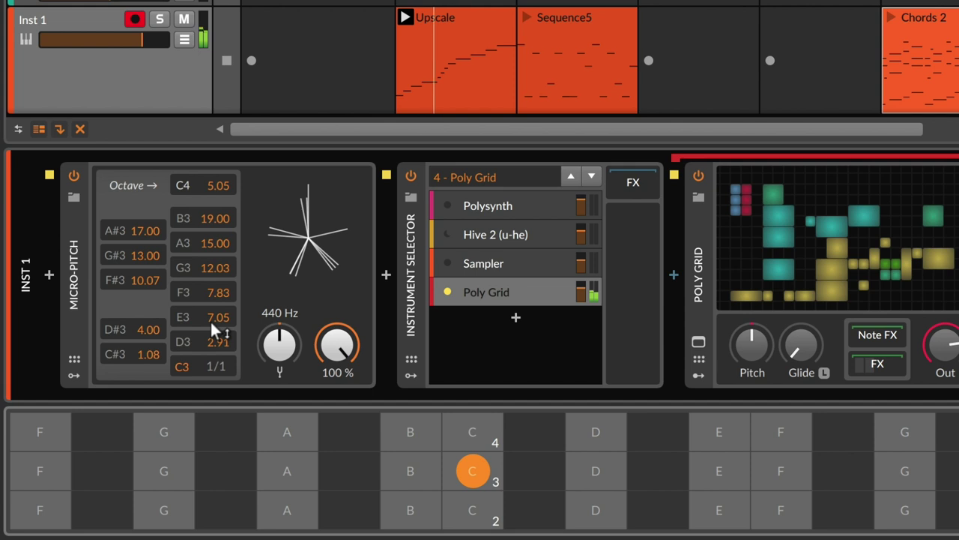
{"action": "left_click", "coordinate": [75, 174]}
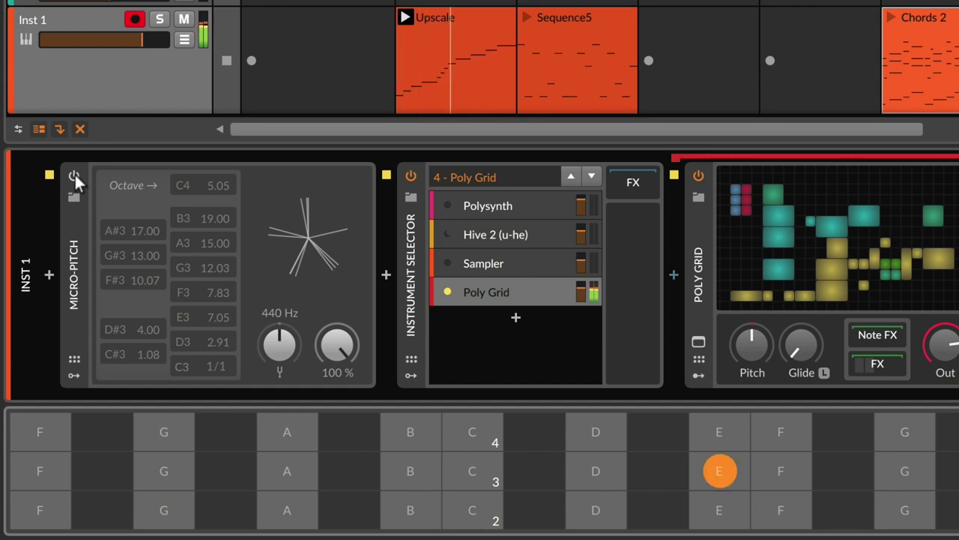
{"action": "left_click", "coordinate": [74, 174]}
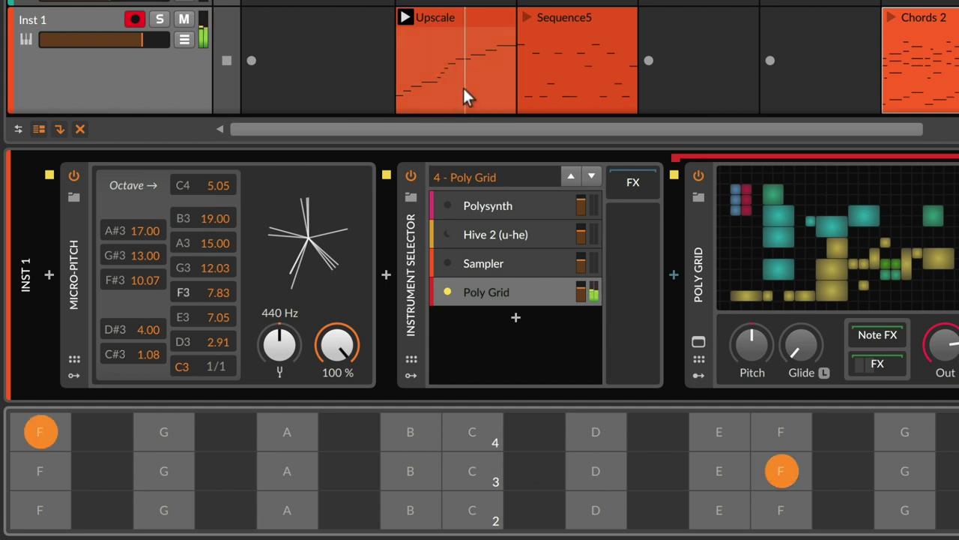
Launch Sequence5 and compare it with Micro-pitch bypassed, then re-enabled.
{"action": "left_click", "coordinate": [527, 18]}
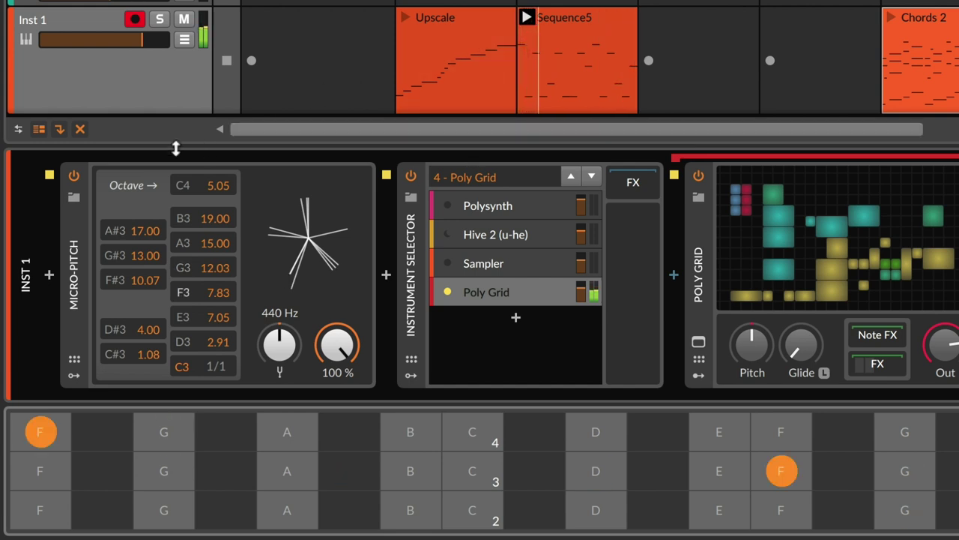
{"action": "left_click", "coordinate": [73, 176]}
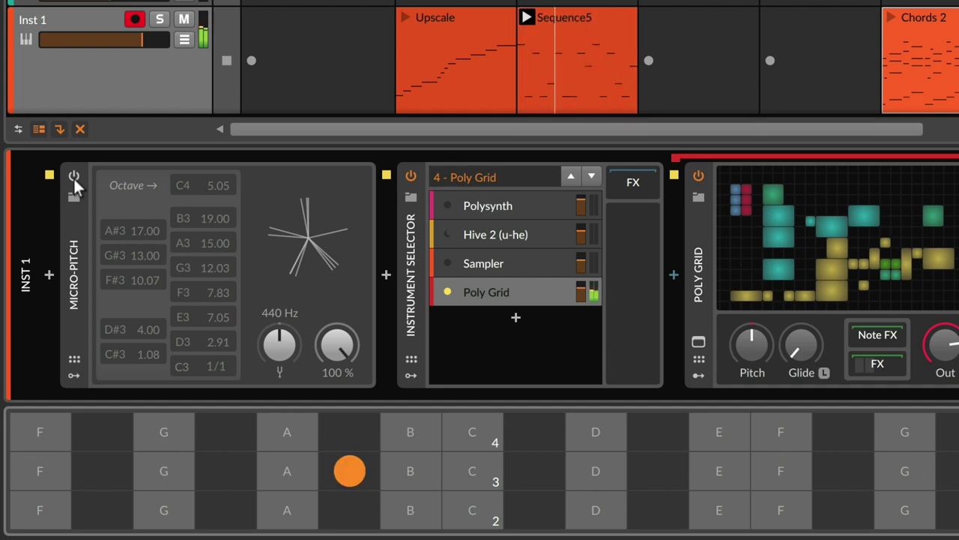
{"action": "left_click", "coordinate": [74, 176]}
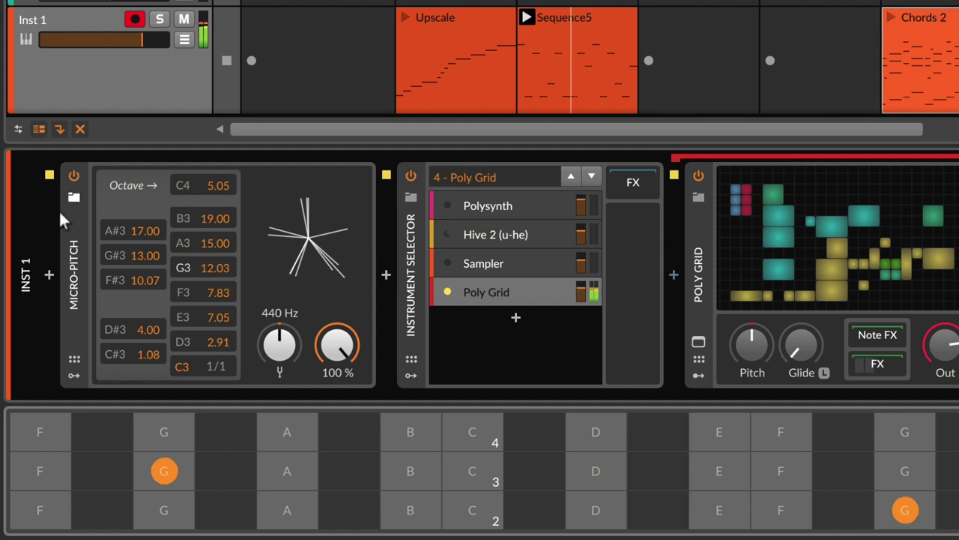
Insert a Note Pitch Shifter before Micro-pitch and raise its Semi value to +7.
{"action": "left_click", "coordinate": [50, 275]}
{"action": "left_click", "coordinate": [737, 146]}
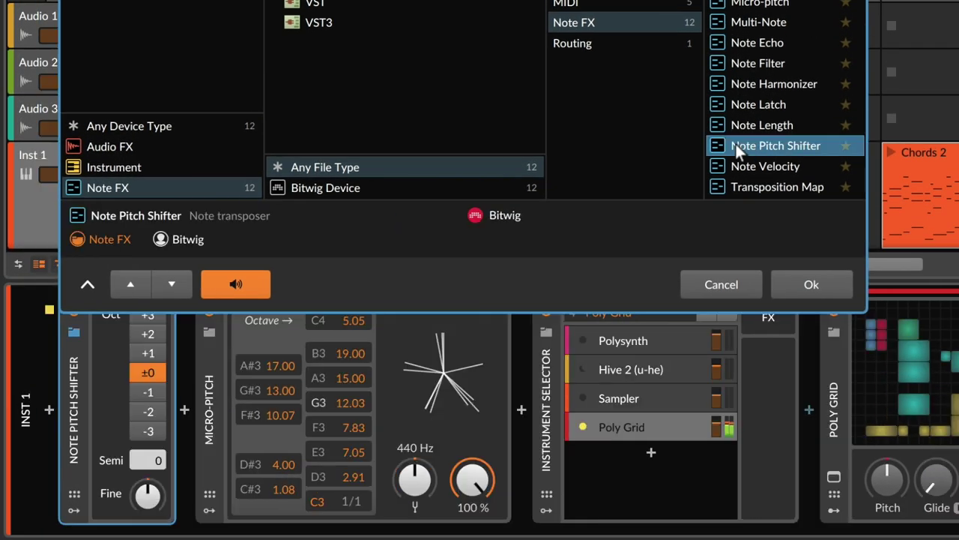
{"action": "left_click", "coordinate": [812, 281]}
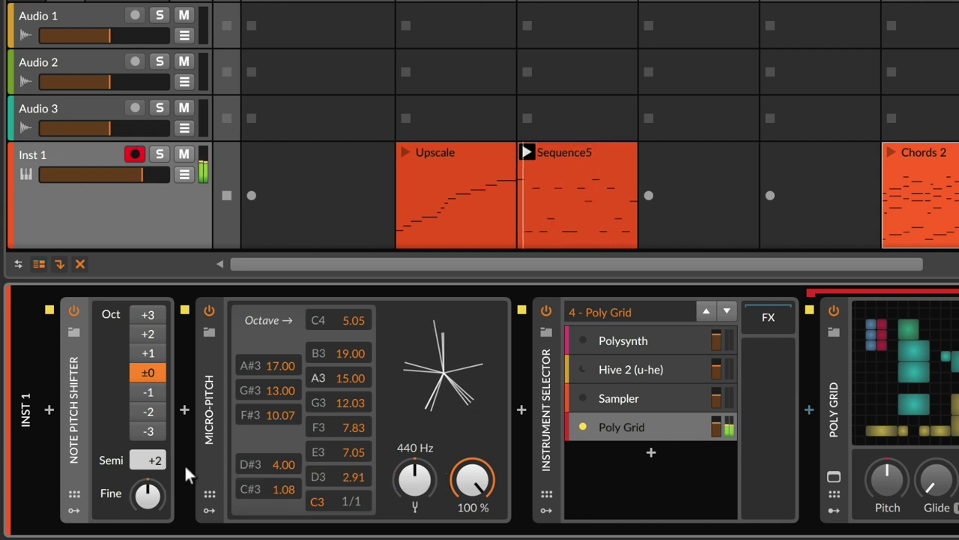
{"action": "left_click_drag", "start_coordinate": [159, 462], "coordinate": [159, 439]}
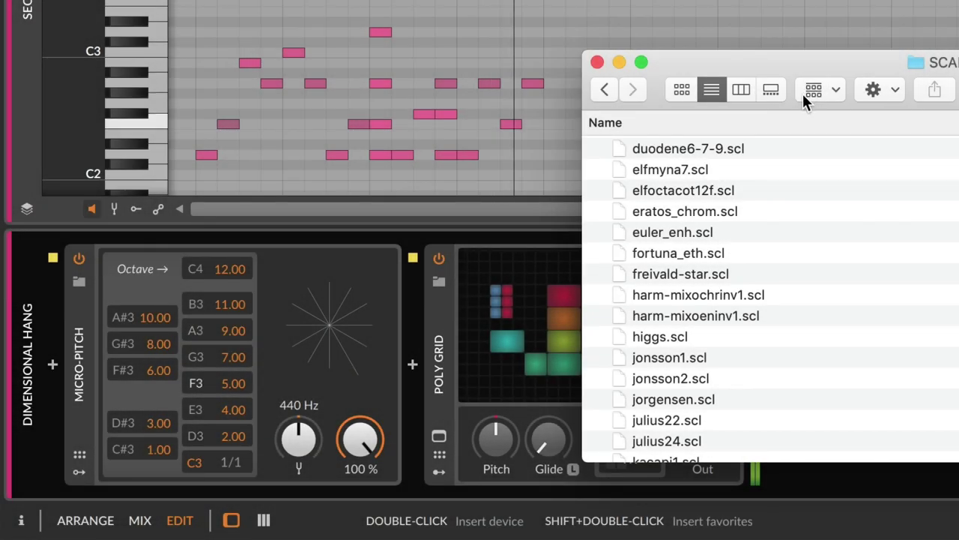
Load elfmyna7.scl, then higgs.scl, then harm-mixoeninv1.scl into Micro-Pitch, keeping harm-mixoeninv1.
{"action": "left_click_drag", "start_coordinate": [669, 171], "coordinate": [349, 344]}
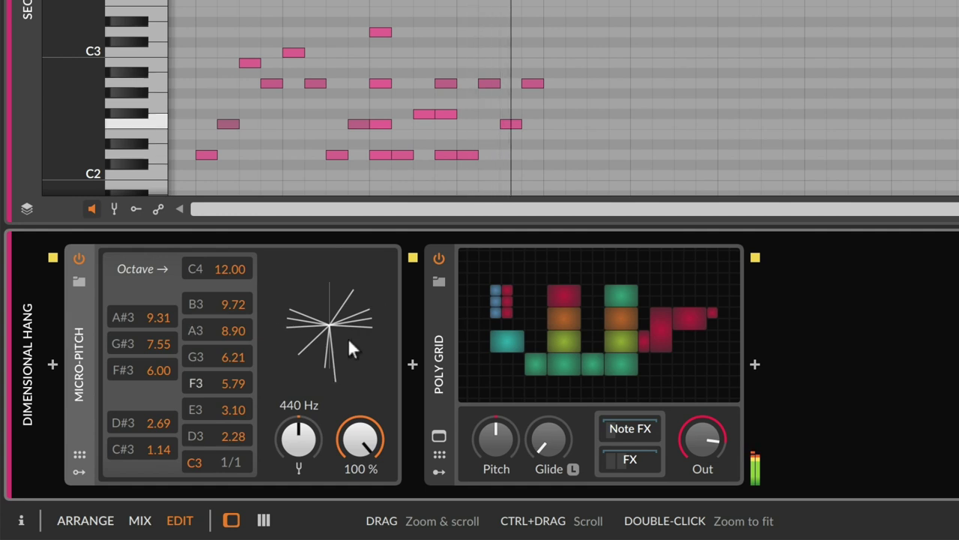
{"action": "key", "text": "super+Tab"}
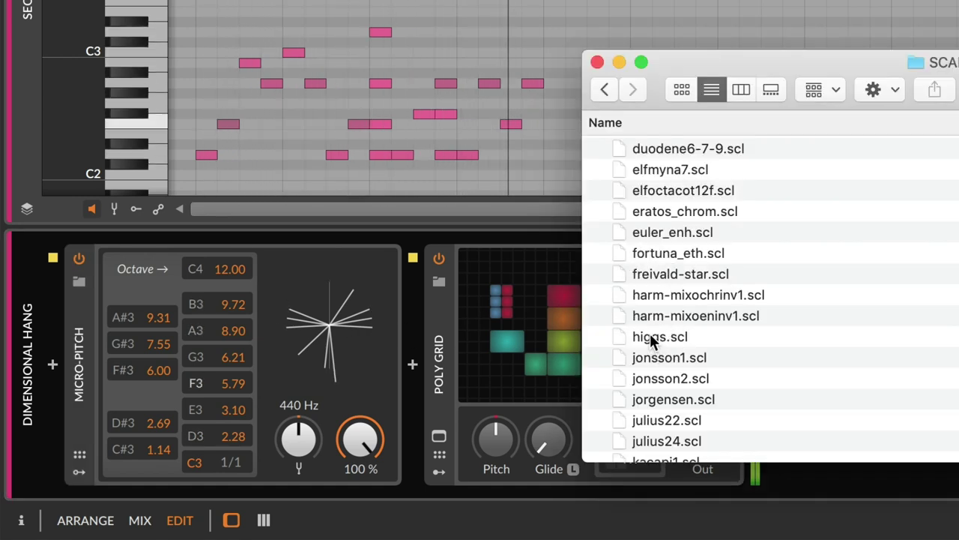
{"action": "left_click_drag", "start_coordinate": [652, 341], "coordinate": [327, 339]}
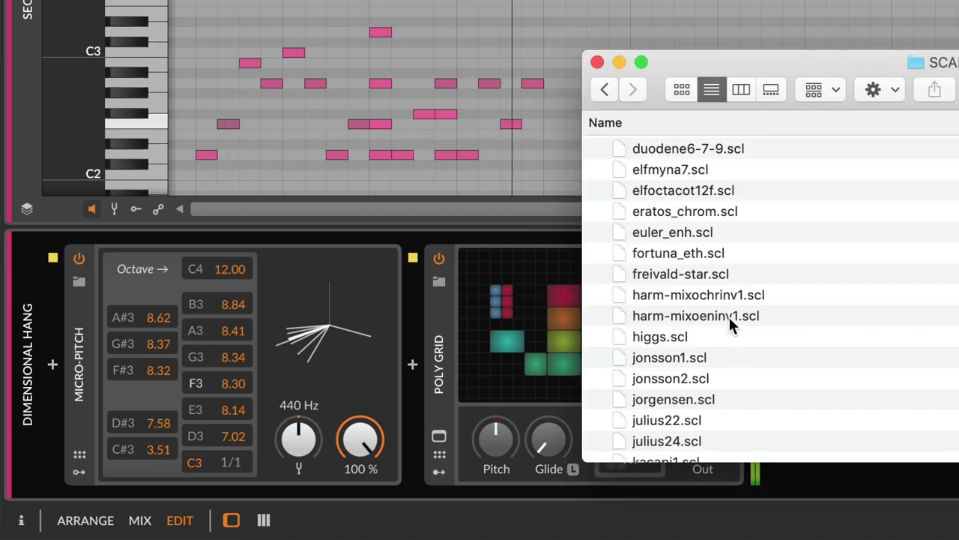
{"action": "left_click_drag", "start_coordinate": [720, 316], "coordinate": [349, 332]}
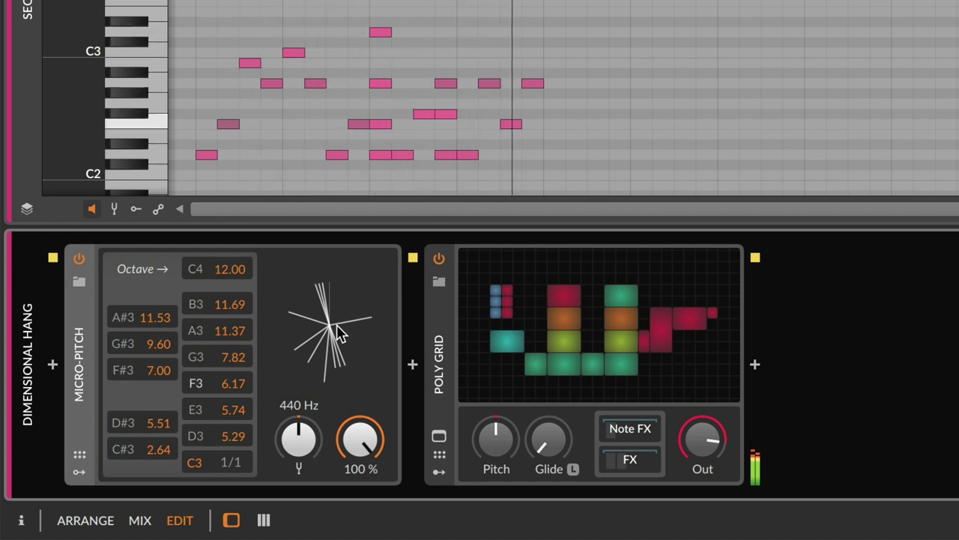
Save Micro-Pitch's tuning to the library as Harm-mixoeninv1, tagged scale and tuning.
{"action": "right_click", "coordinate": [84, 355]}
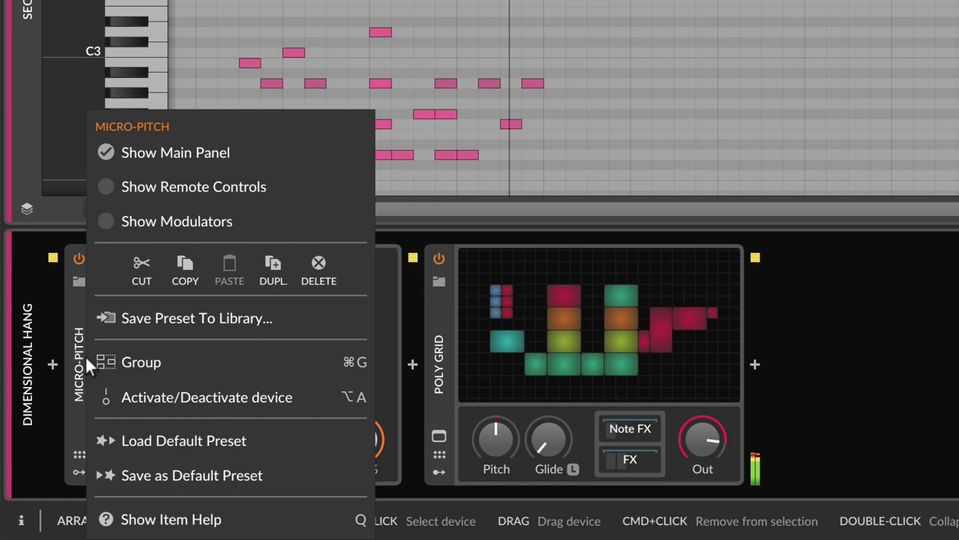
{"action": "left_click", "coordinate": [151, 318]}
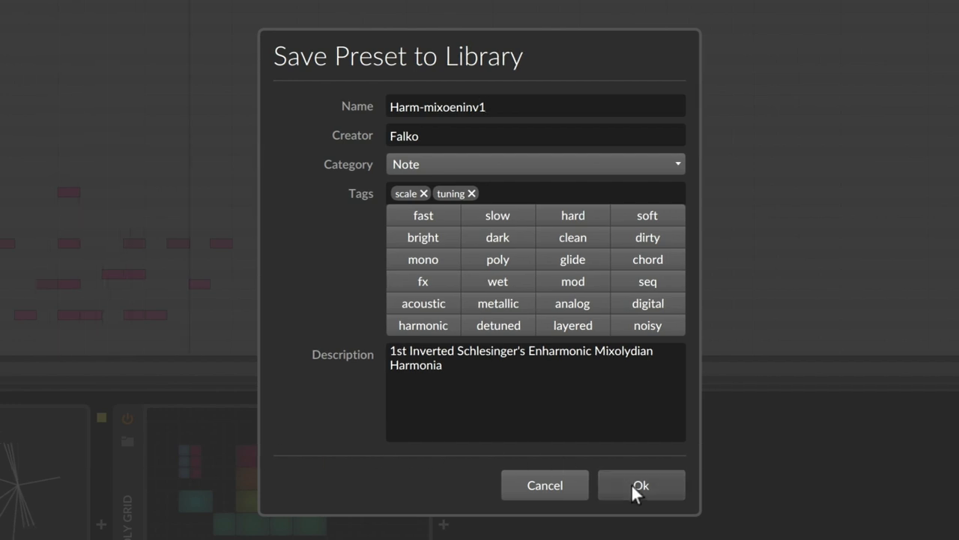
{"action": "left_click", "coordinate": [631, 483]}
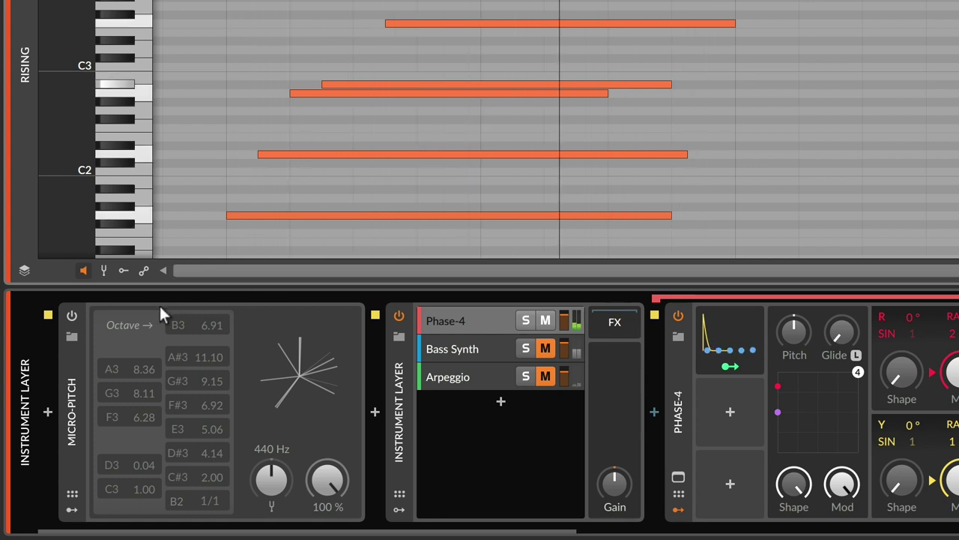
Power on Micro-Pitch, route its LFO to the F3 tuning and the audio sidechain to G3.
{"action": "left_click", "coordinate": [68, 315]}
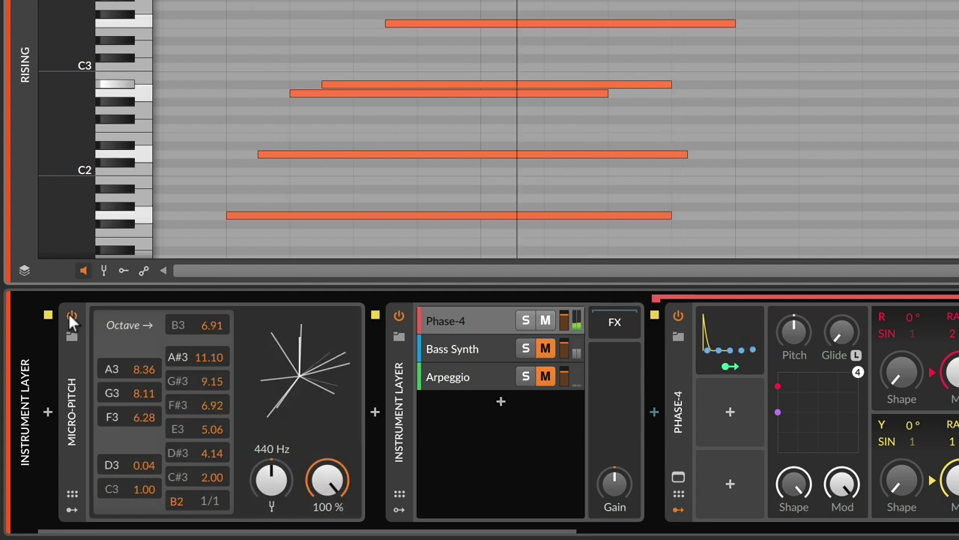
{"action": "left_click", "coordinate": [73, 509]}
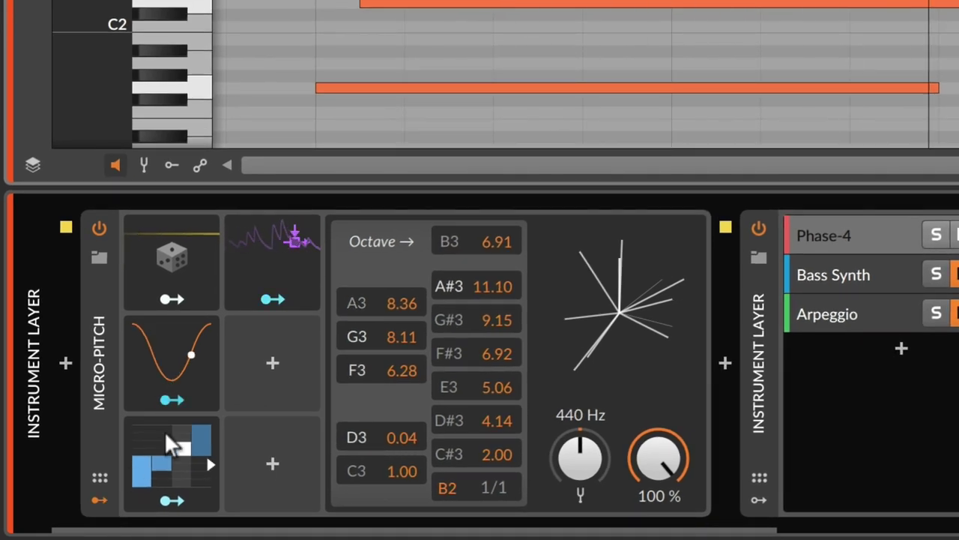
{"action": "left_click", "coordinate": [174, 400]}
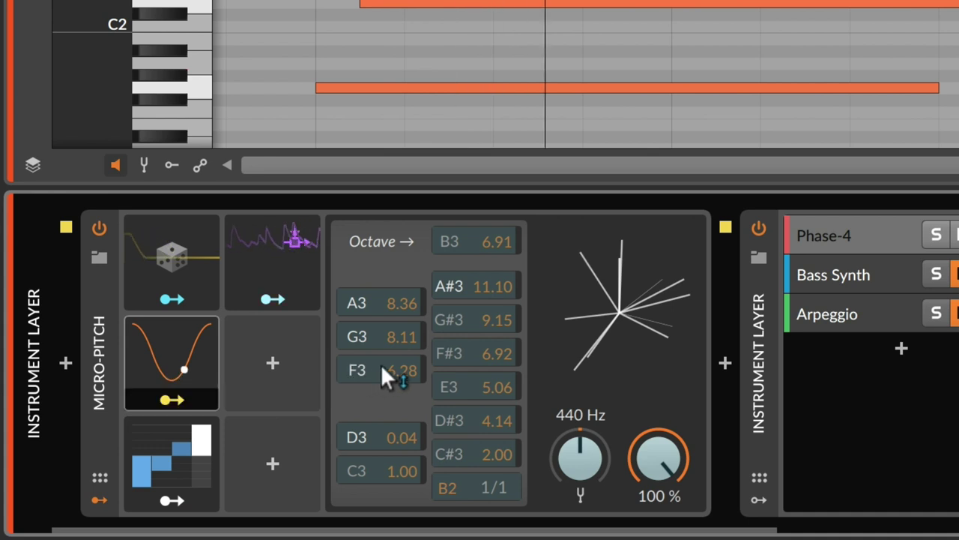
{"action": "left_click_drag", "start_coordinate": [391, 365], "coordinate": [391, 348]}
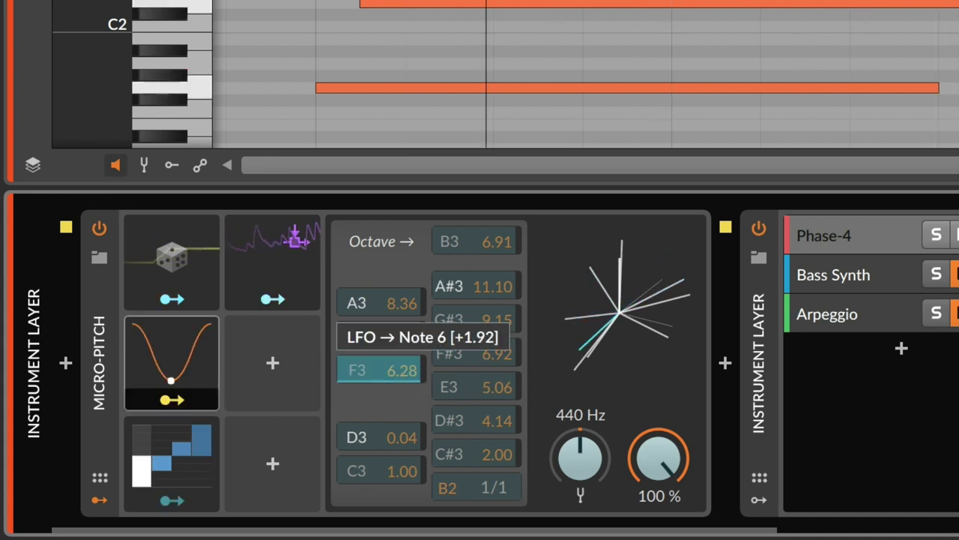
{"action": "left_click_drag", "start_coordinate": [392, 366], "coordinate": [392, 359]}
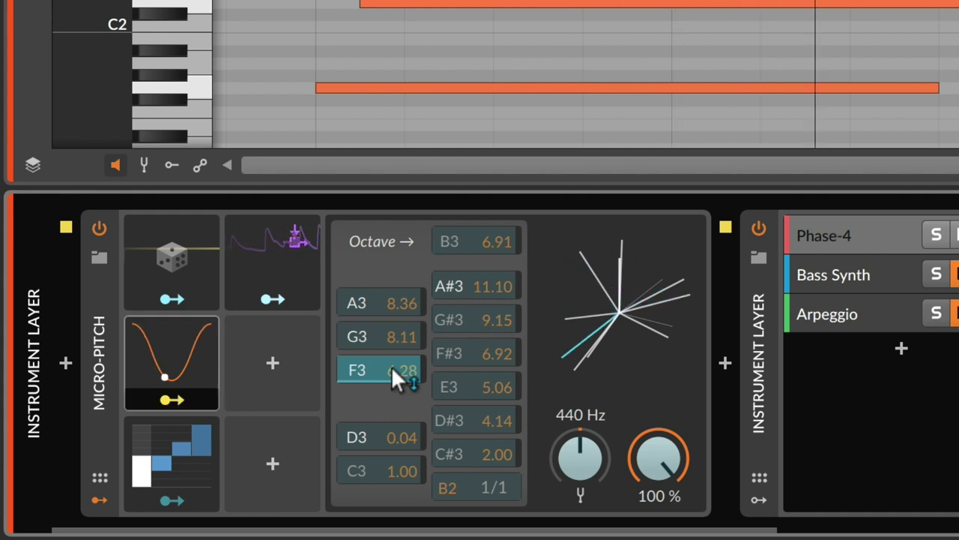
{"action": "left_click", "coordinate": [297, 302]}
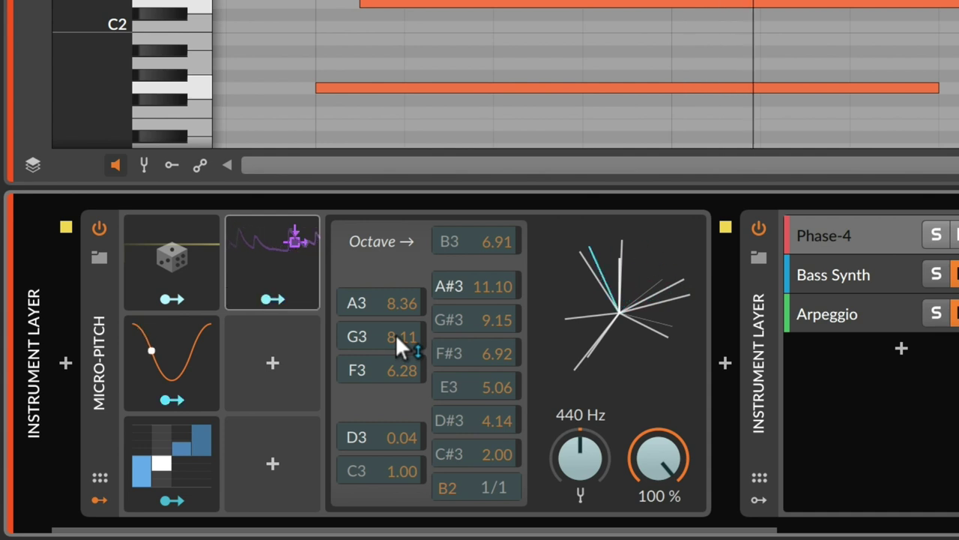
{"action": "mouse_move", "coordinate": [398, 337]}
{"action": "left_mouse_down"}
{"action": "mouse_move", "coordinate": [397, 233]}
{"action": "mouse_move", "coordinate": [395, 333]}
{"action": "left_mouse_up"}
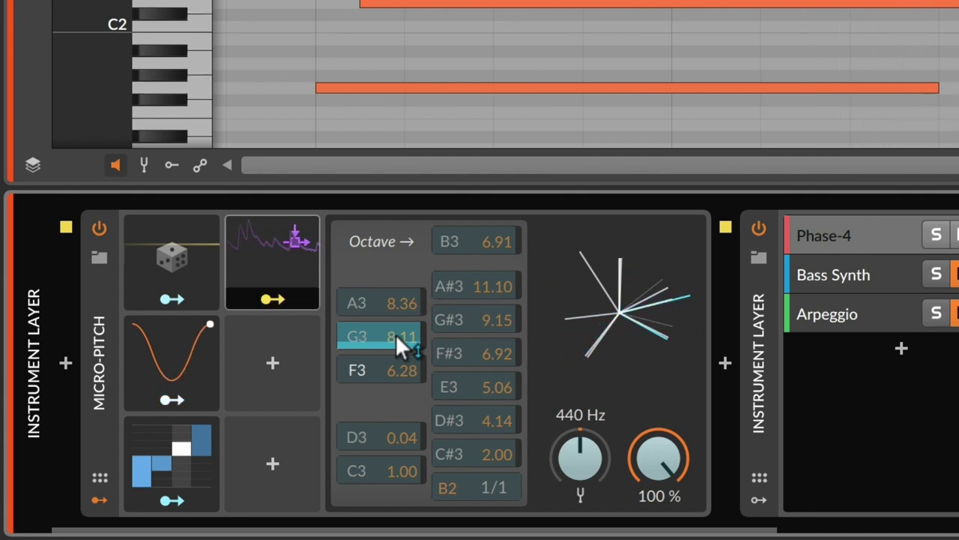
{"action": "mouse_move", "coordinate": [172, 262]}
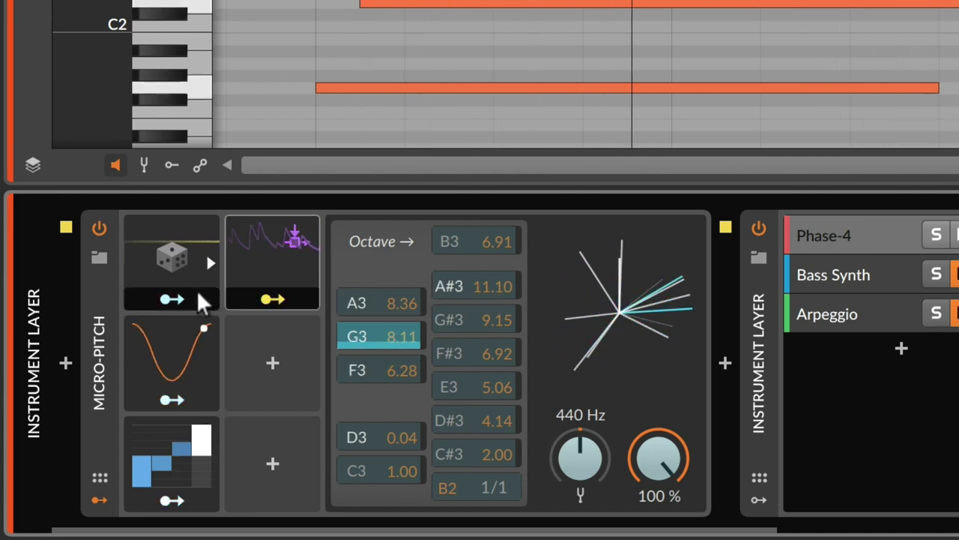
Assign the Random modulator to the 100% tuning amount and Steps to the B2 root key.
{"action": "left_click", "coordinate": [206, 252]}
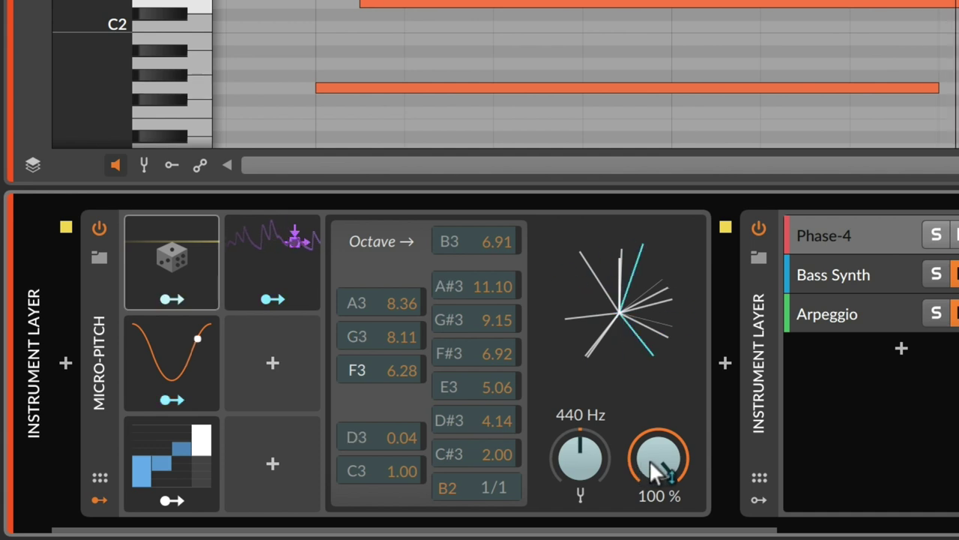
{"action": "left_click_drag", "start_coordinate": [658, 465], "coordinate": [663, 500]}
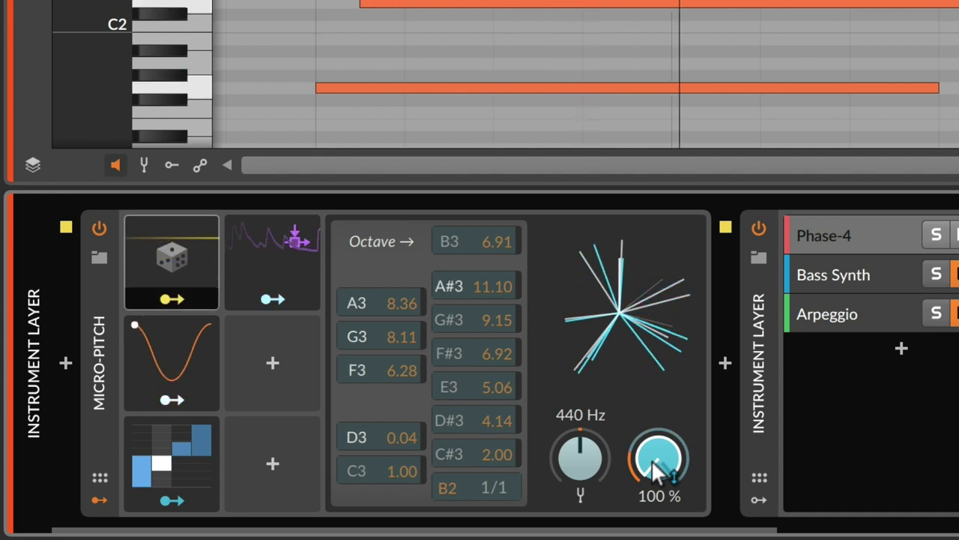
{"action": "left_click", "coordinate": [180, 498]}
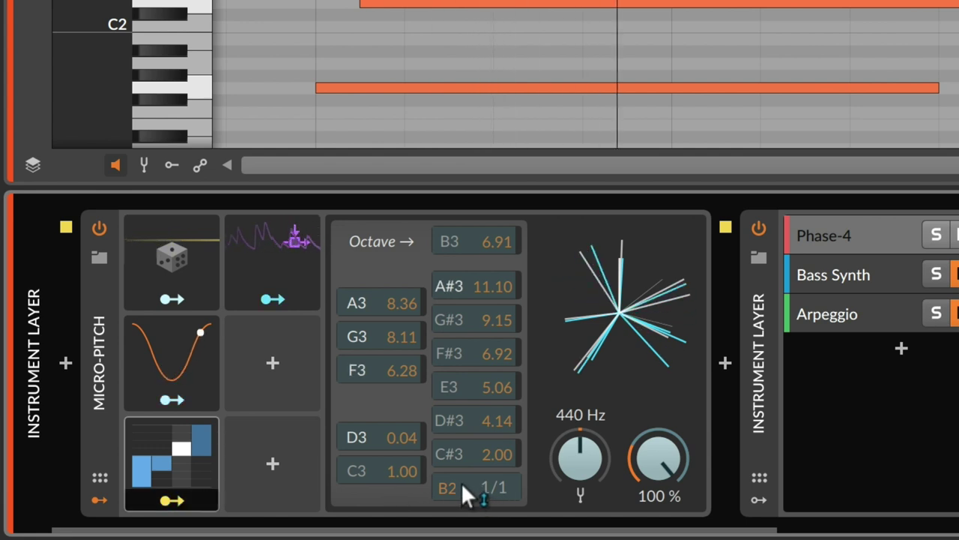
{"action": "left_click_drag", "start_coordinate": [465, 494], "coordinate": [465, 524]}
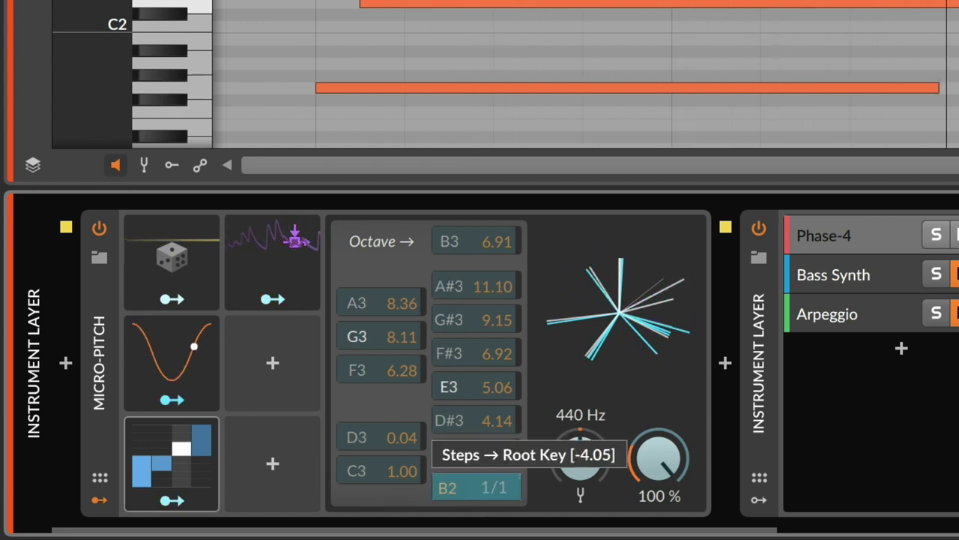
{"action": "left_click_drag", "start_coordinate": [461, 487], "coordinate": [461, 517]}
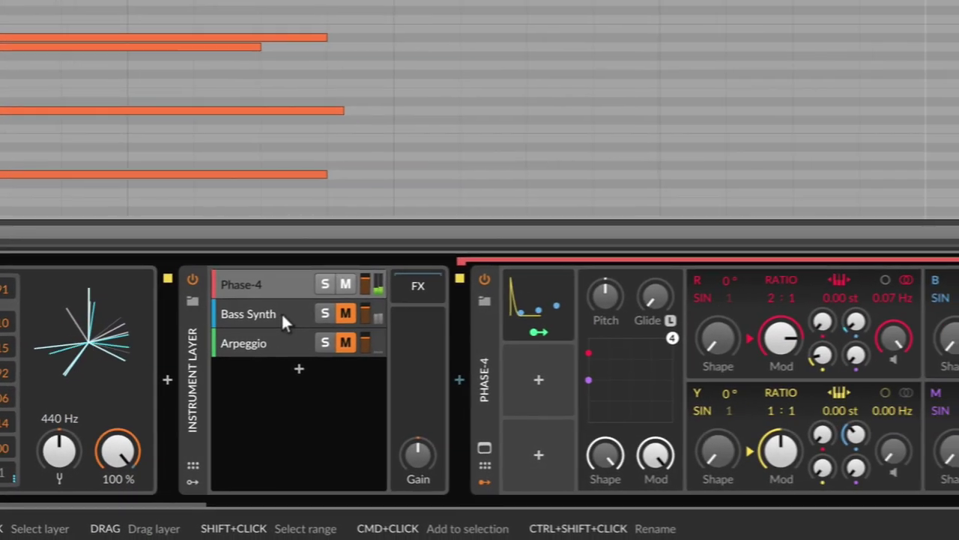
Unmute the Bass Synth and Arpeggio layers, then select the Phase-4 layer.
{"action": "left_click", "coordinate": [216, 317]}
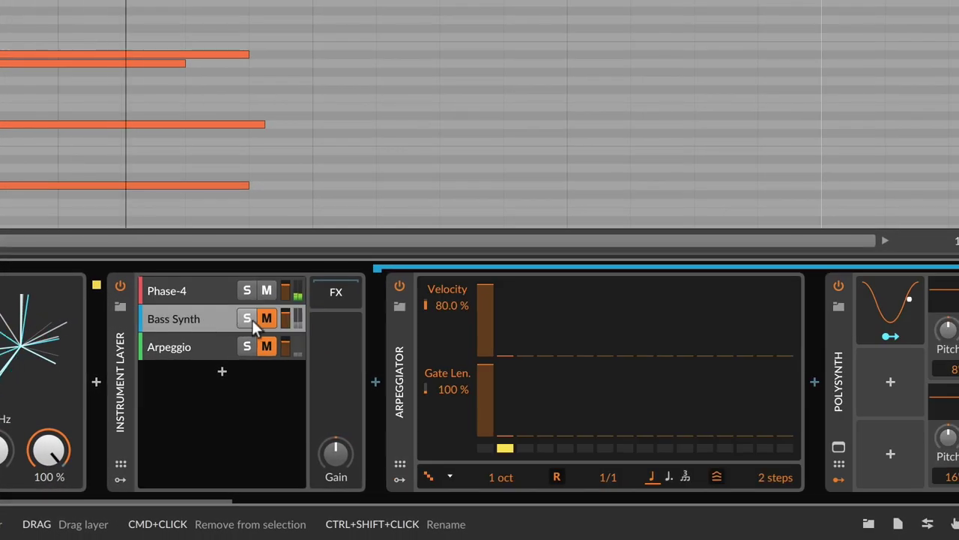
{"action": "left_click", "coordinate": [270, 319]}
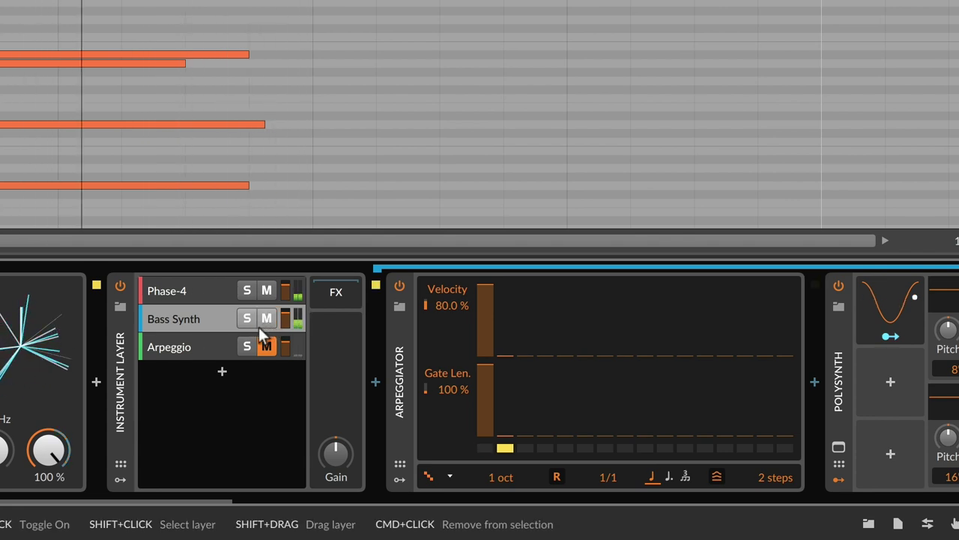
{"action": "left_click", "coordinate": [178, 348]}
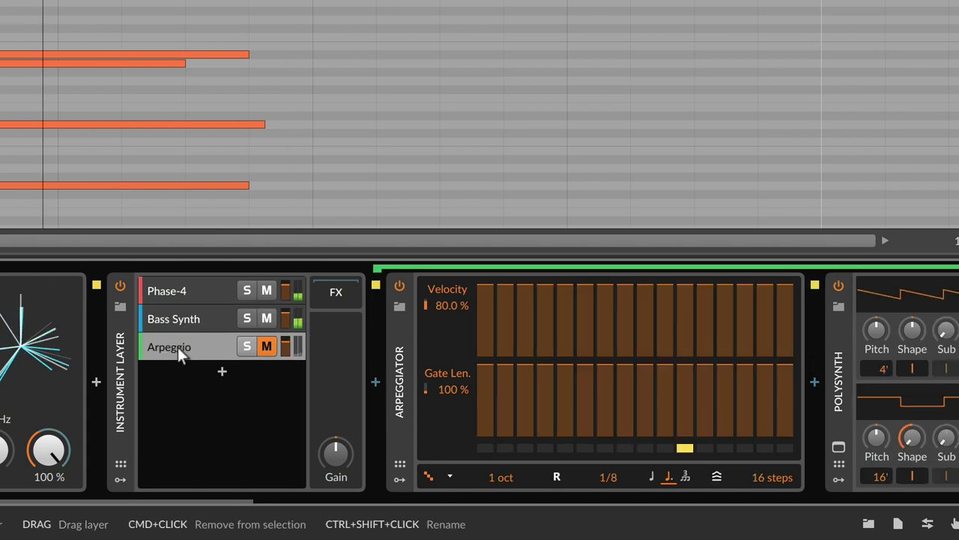
{"action": "left_click", "coordinate": [268, 345]}
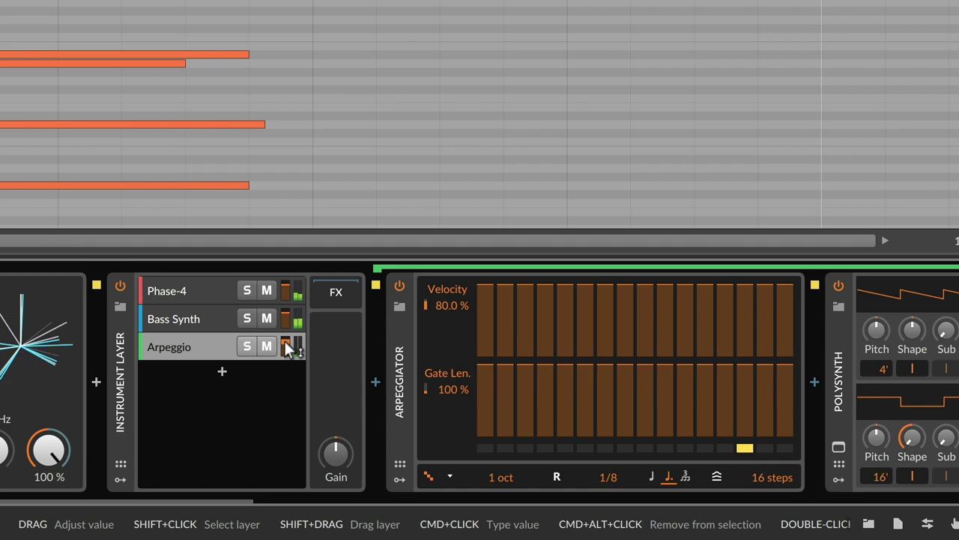
{"action": "left_click", "coordinate": [155, 296]}
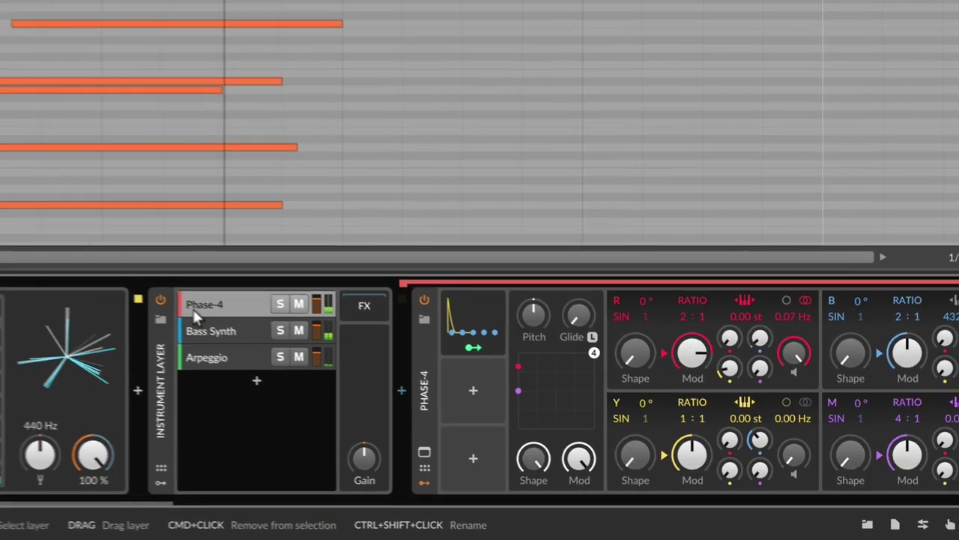